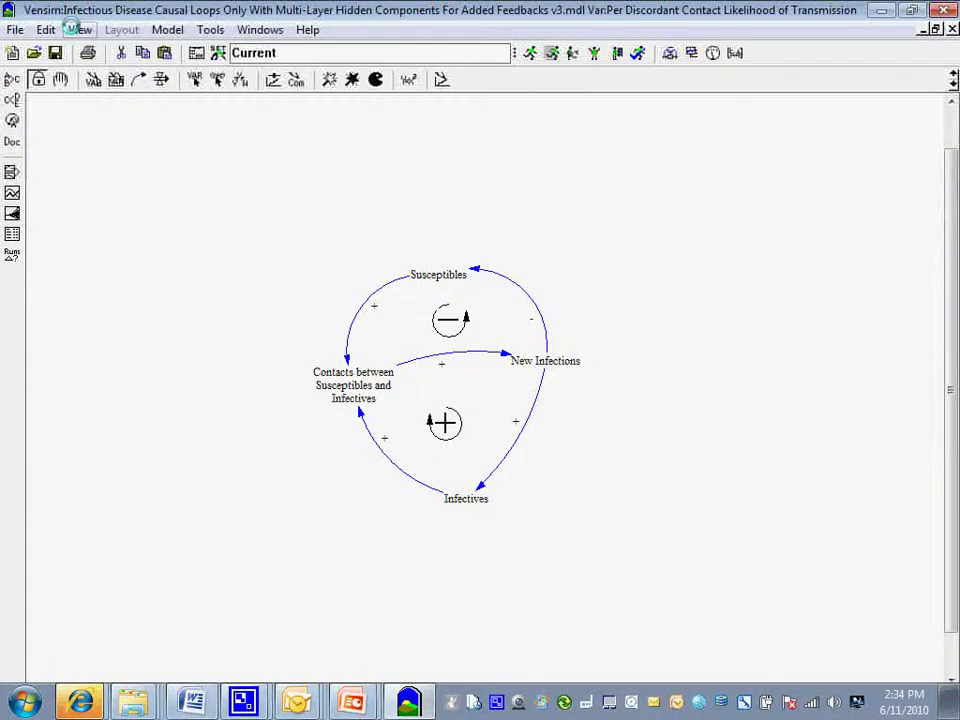
Reveal the causal loop diagram's hidden elements at Depth 1, followed by Depth 2
{"action": "left_click", "coordinate": [77, 29]}
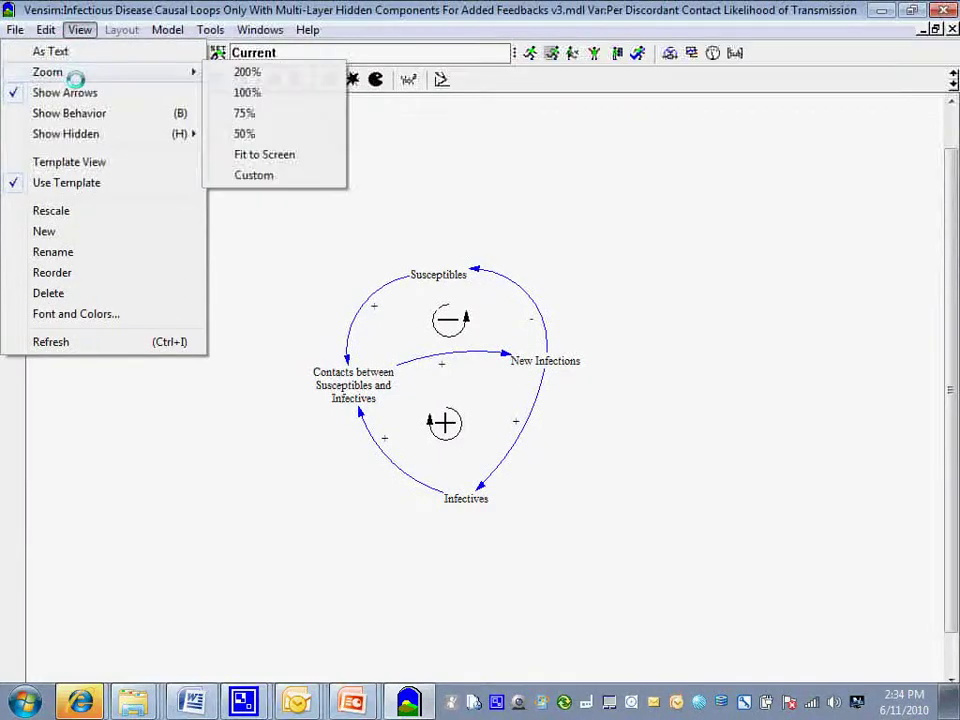
{"action": "mouse_move", "coordinate": [75, 133]}
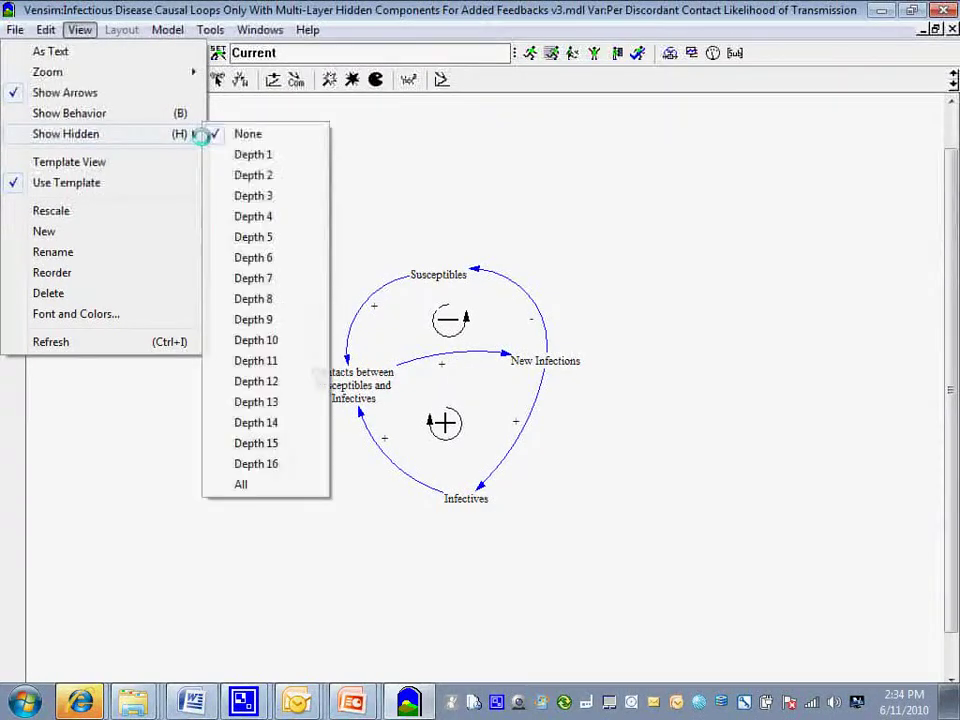
{"action": "left_click", "coordinate": [222, 154]}
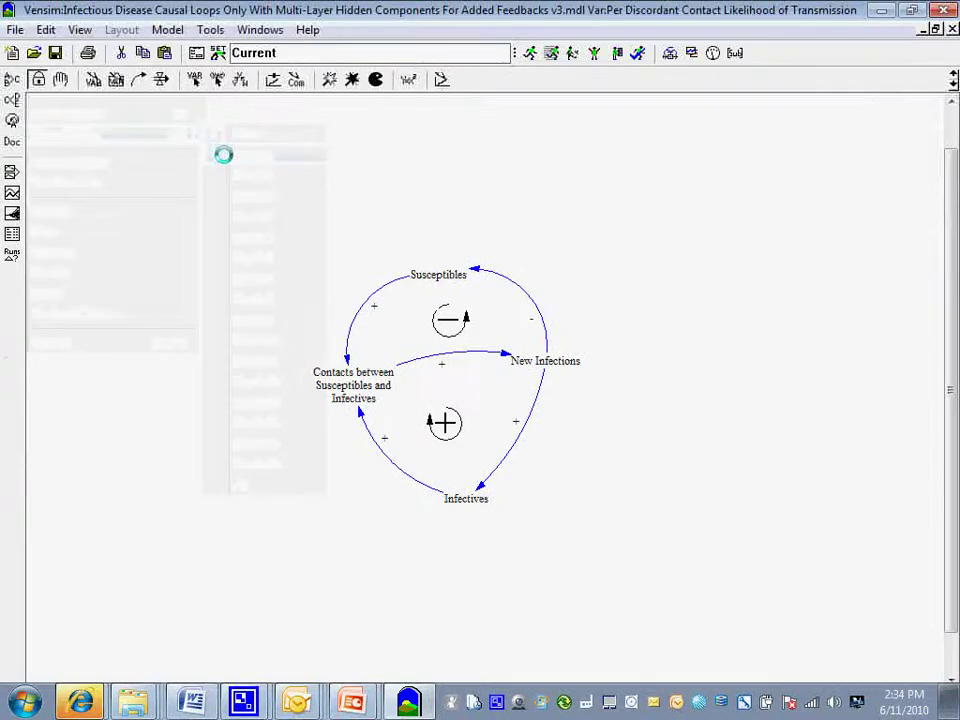
{"action": "left_click", "coordinate": [80, 29]}
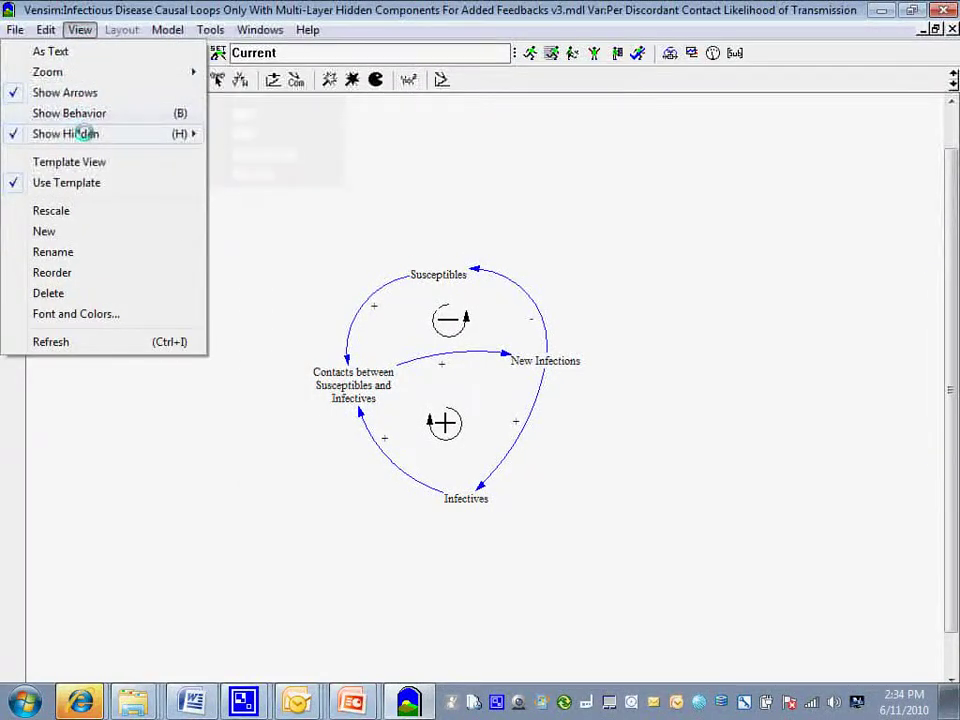
{"action": "left_click", "coordinate": [238, 174]}
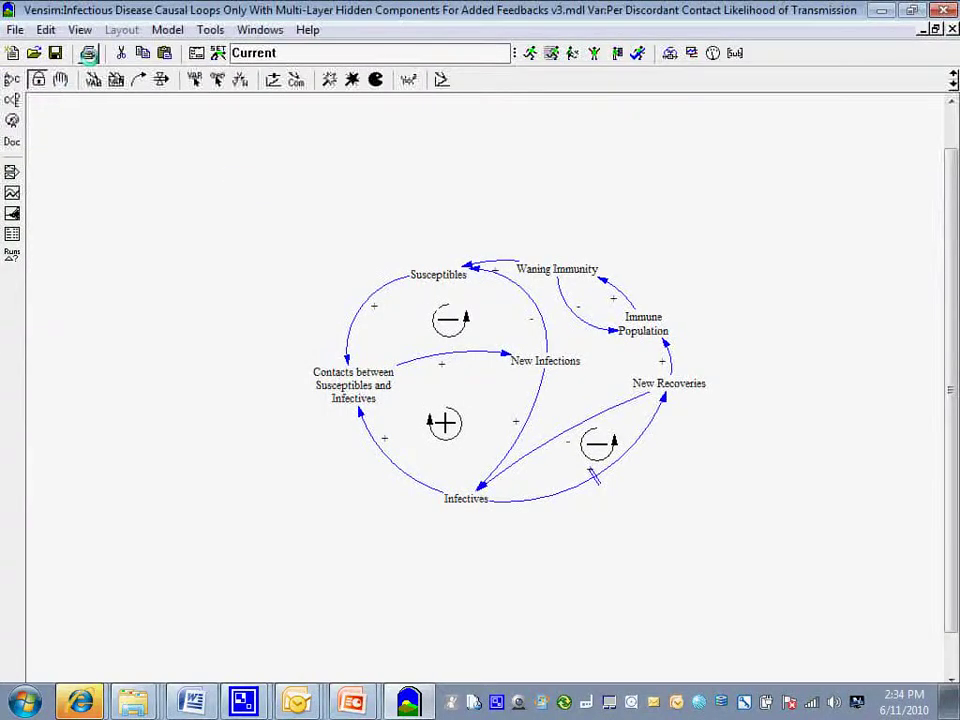
Reveal the diagram's hidden elements up to Depth 3 and dismiss any message
{"action": "left_click", "coordinate": [79, 29]}
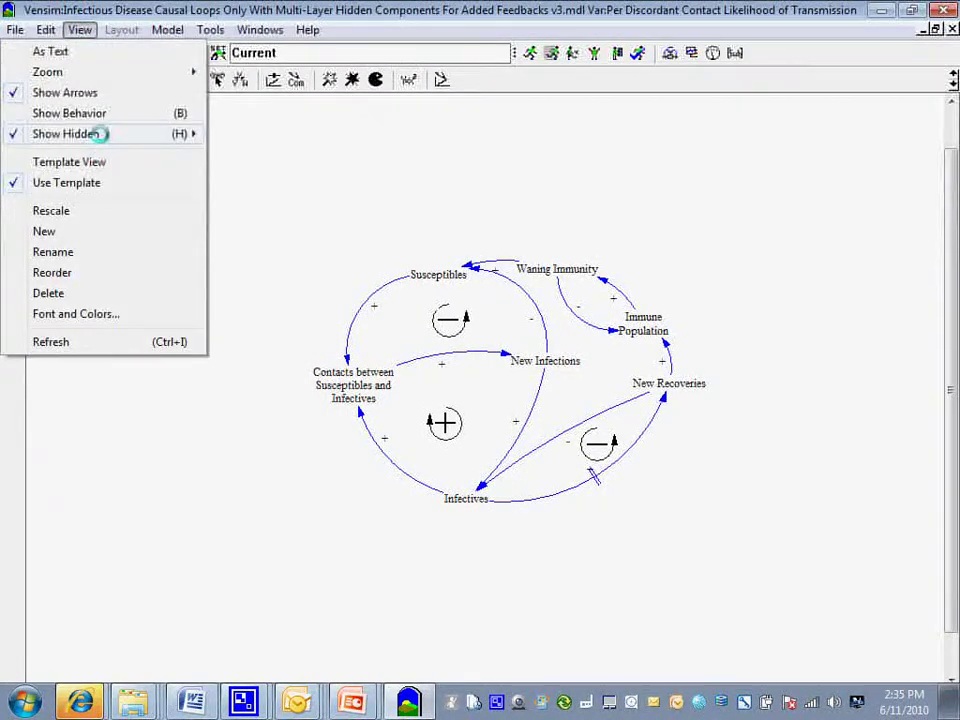
{"action": "mouse_move", "coordinate": [100, 133]}
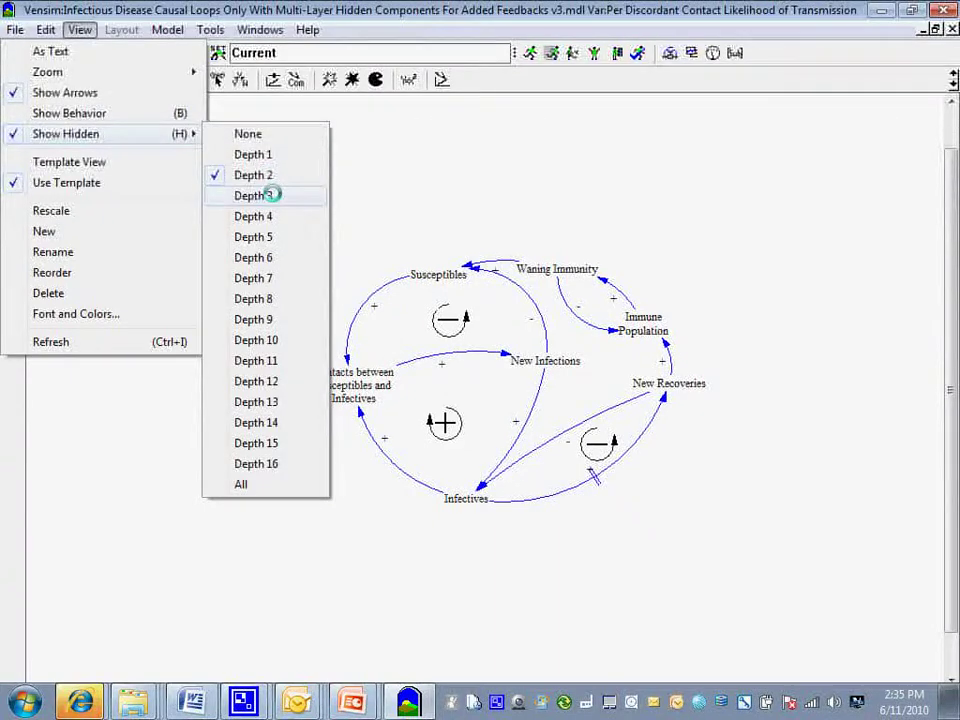
{"action": "left_click", "coordinate": [272, 195]}
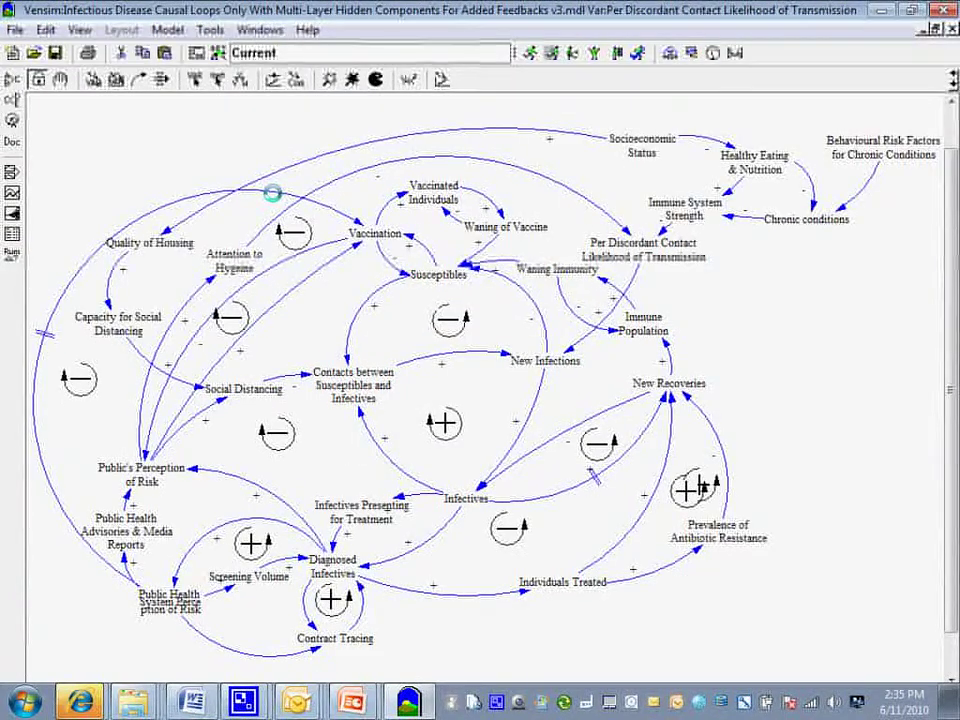
{"action": "key", "text": "Return"}
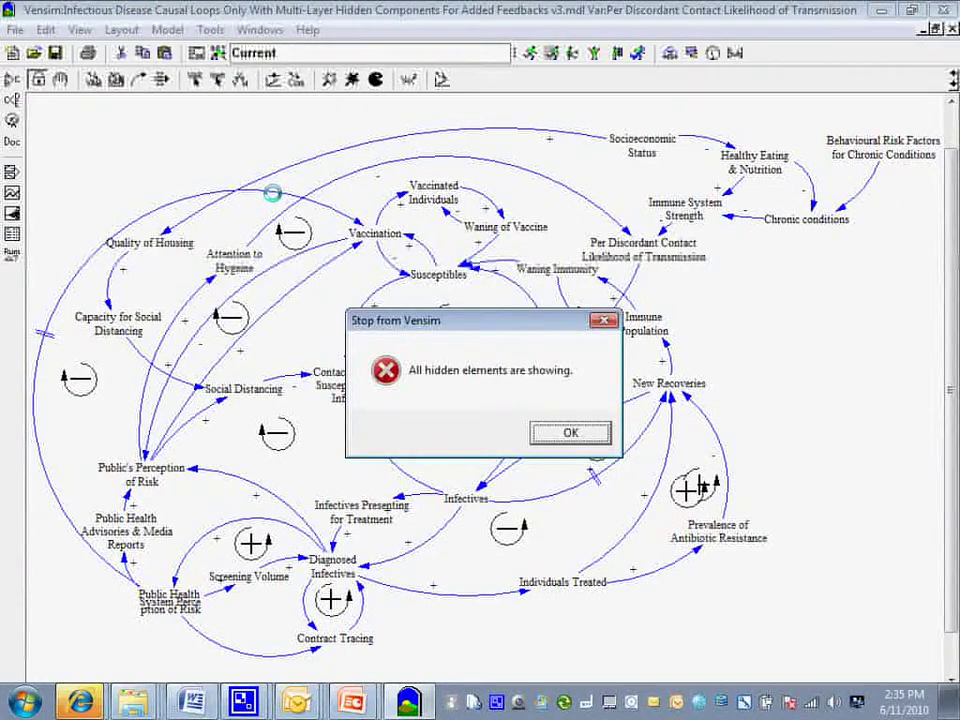
{"action": "key", "text": "Return"}
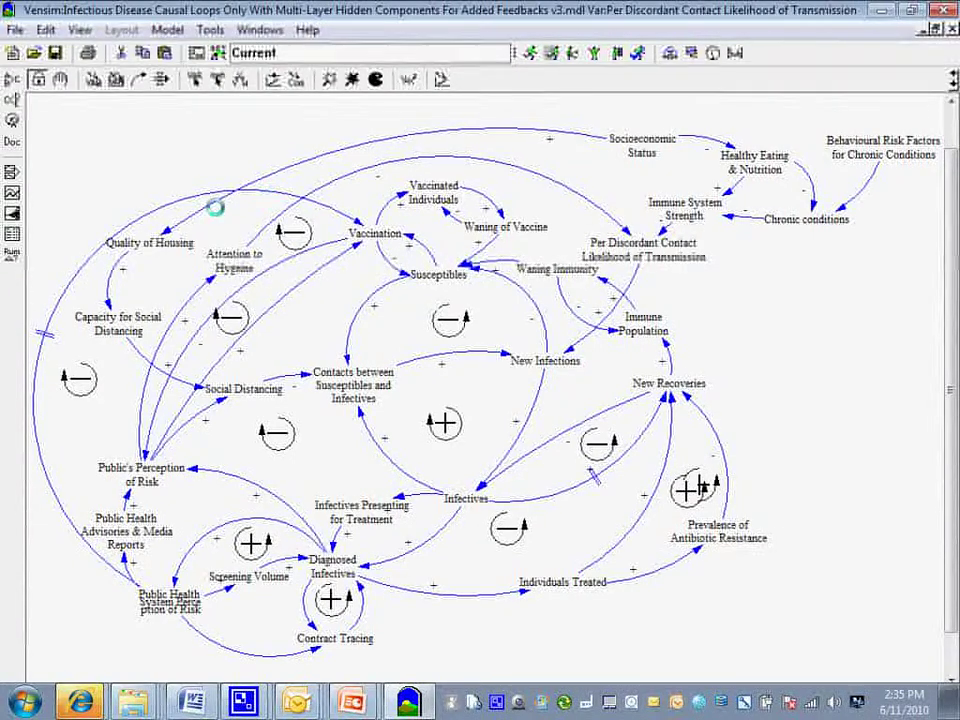
Create a new model, accepting the time bounds of 0 to 100 months with a time step of 1
{"action": "left_click", "coordinate": [13, 29]}
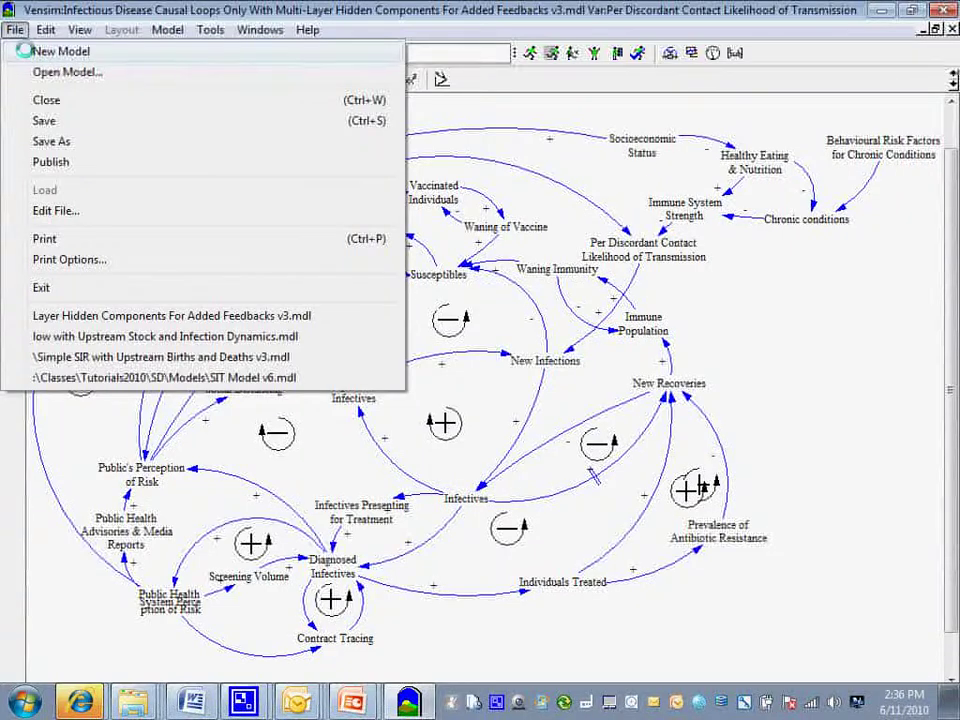
{"action": "left_click", "coordinate": [23, 50]}
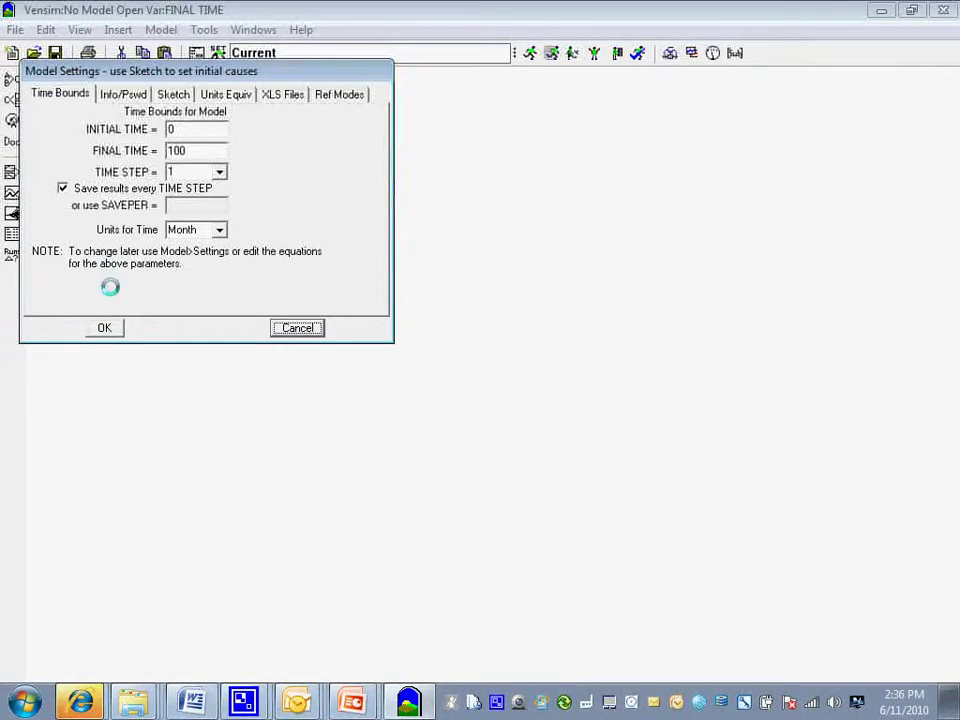
{"action": "left_click", "coordinate": [108, 326]}
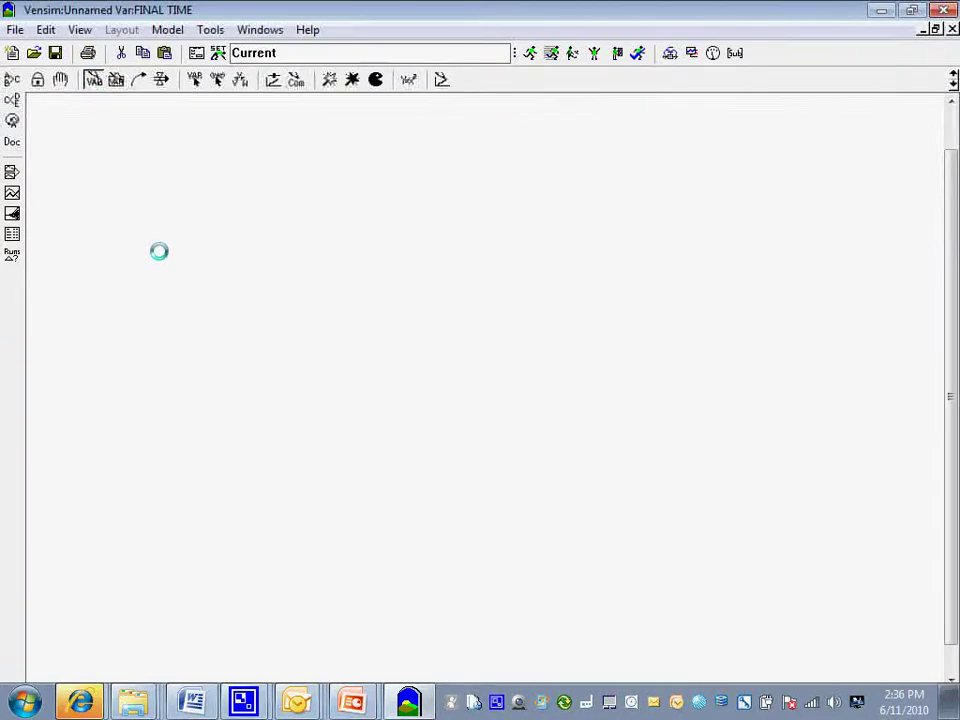
Add the variable Births to the sketch and a second variable, Population, to its right
{"action": "left_click", "coordinate": [180, 247]}
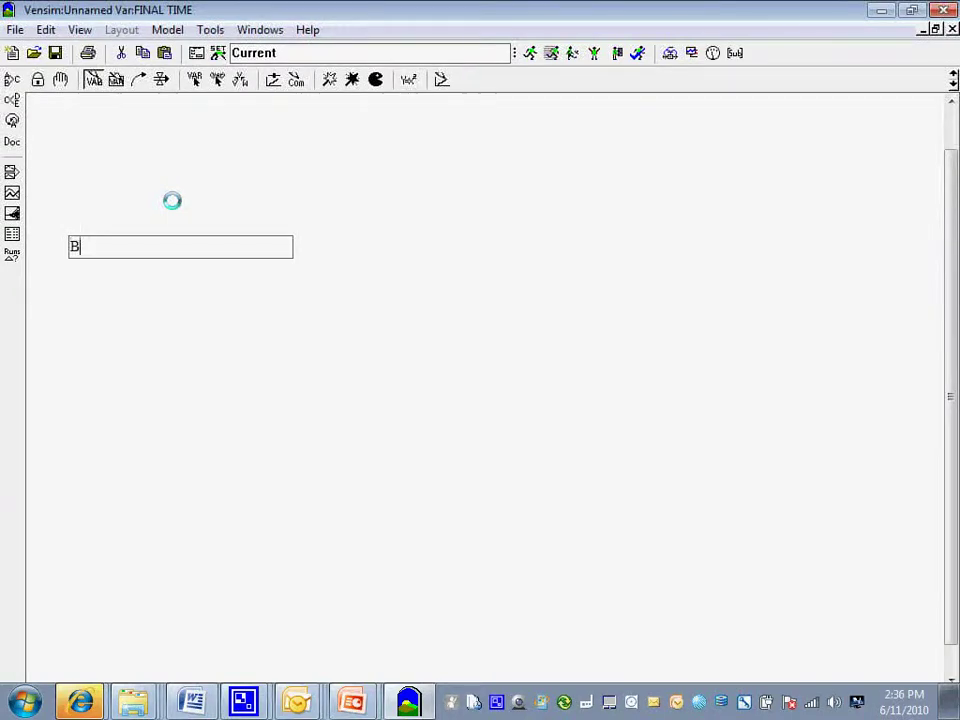
{"action": "type", "text": "irths"}
{"action": "key", "text": "Return"}
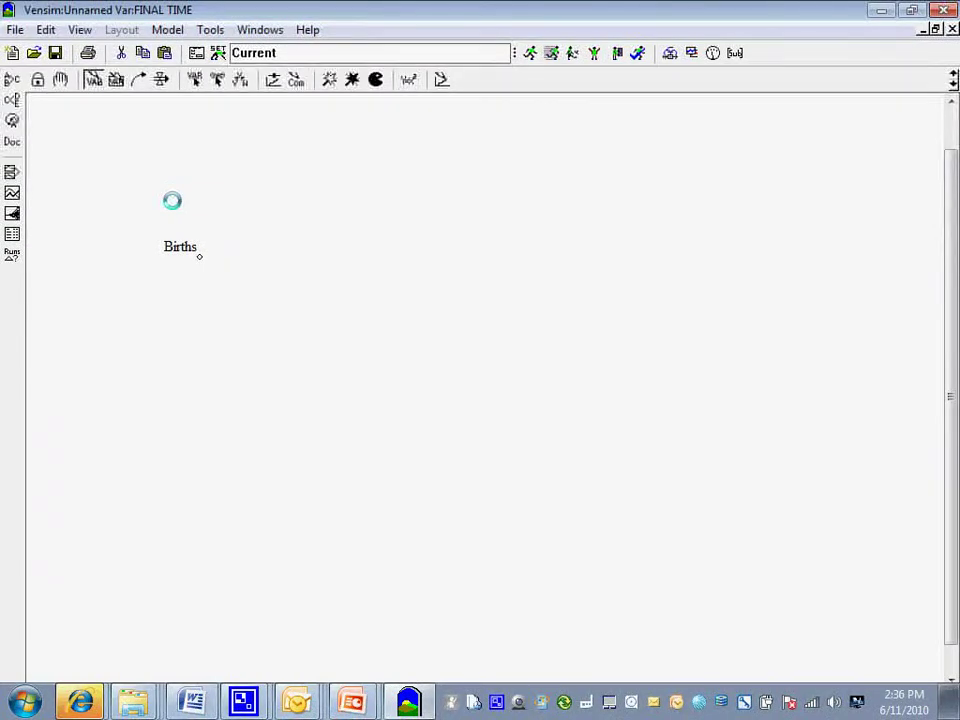
{"action": "left_click", "coordinate": [315, 245]}
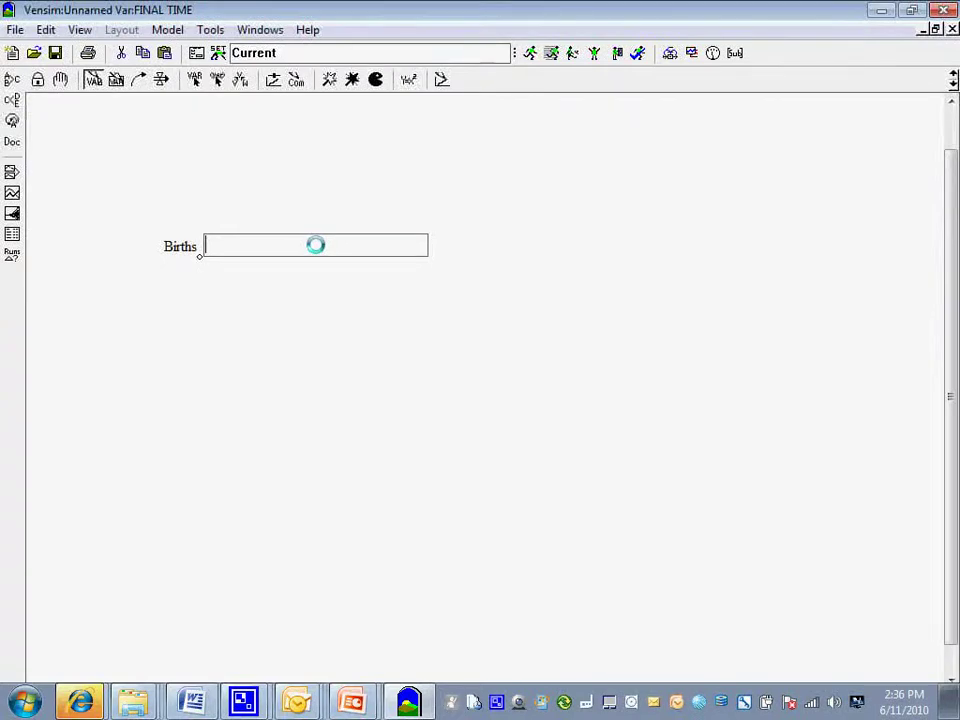
{"action": "key", "text": "Escape"}
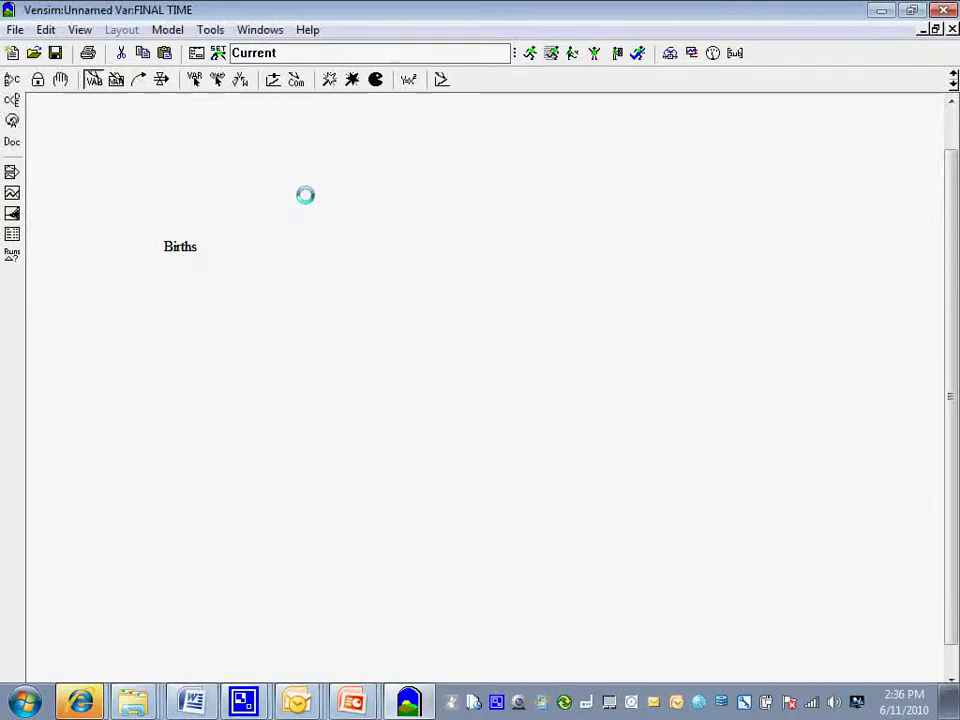
{"action": "left_click", "coordinate": [319, 243]}
{"action": "type", "text": "Population"}
{"action": "key", "text": "Return"}
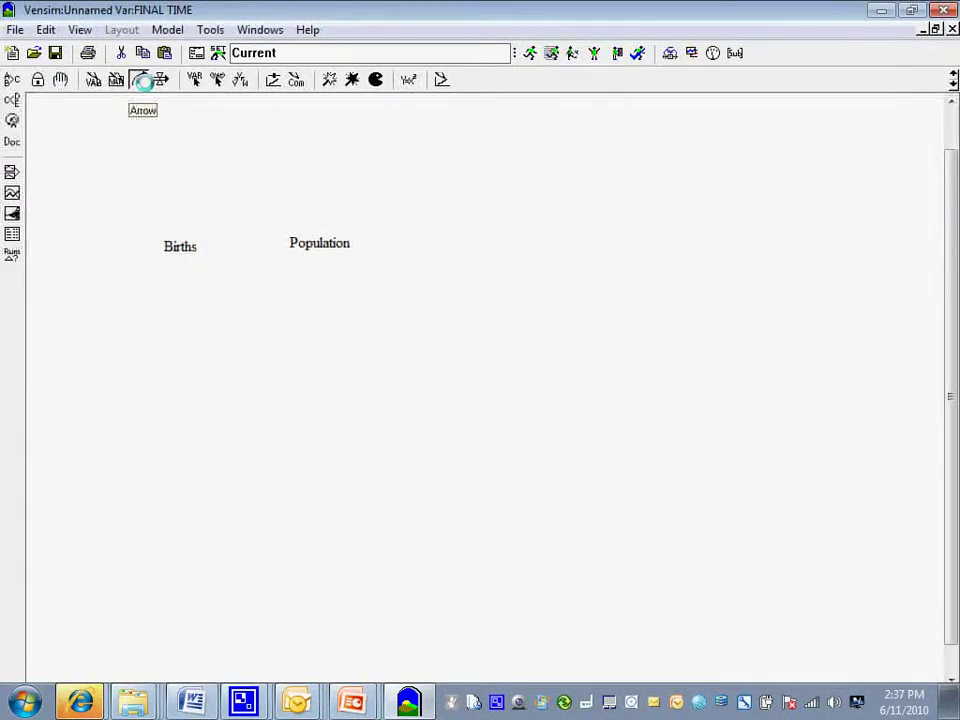
Draw a causal arrow from Births to Population
{"action": "left_click", "coordinate": [139, 79]}
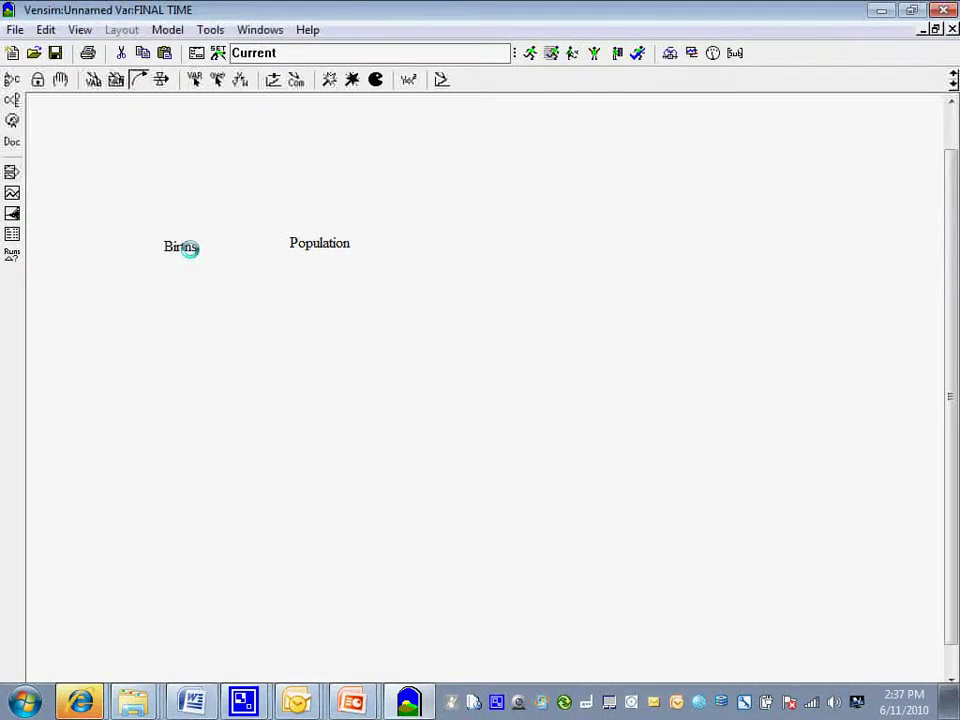
{"action": "left_click", "coordinate": [190, 248]}
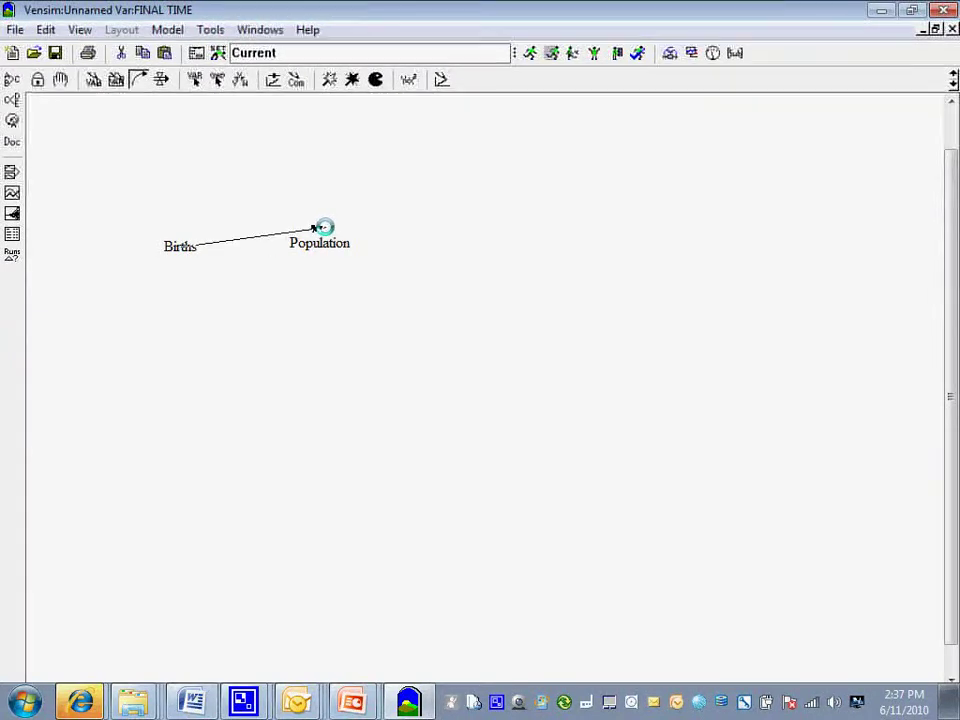
{"action": "left_click", "coordinate": [335, 248]}
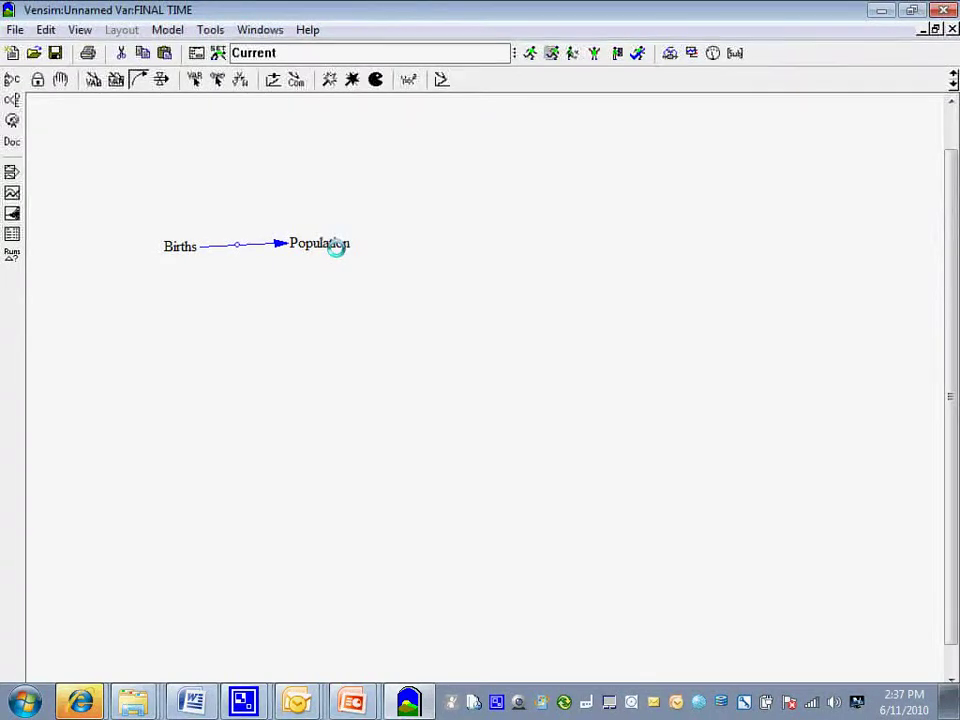
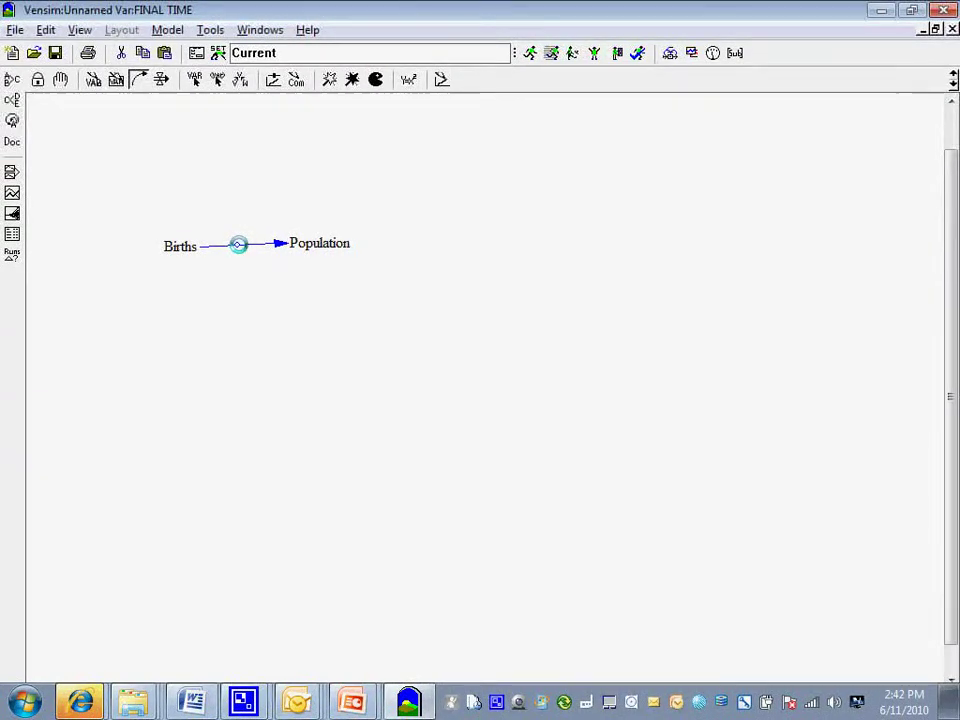
Choose + polarity for the arrow from Births to Population, with the polarity mark positioned inside the curve at the handle
{"action": "right_click", "coordinate": [238, 244]}
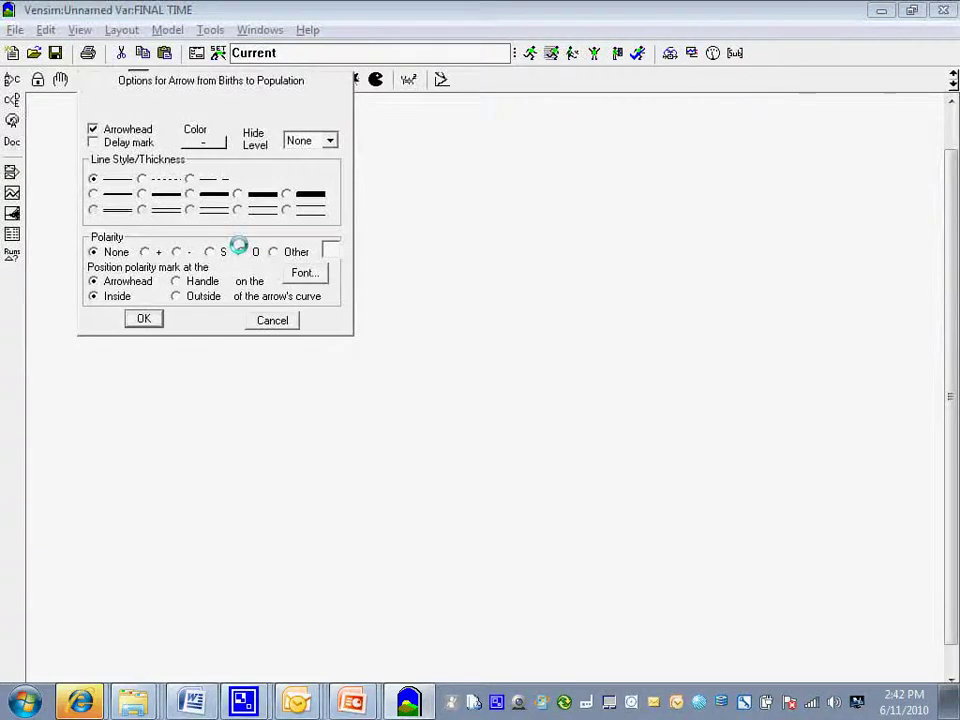
{"action": "left_click", "coordinate": [272, 319]}
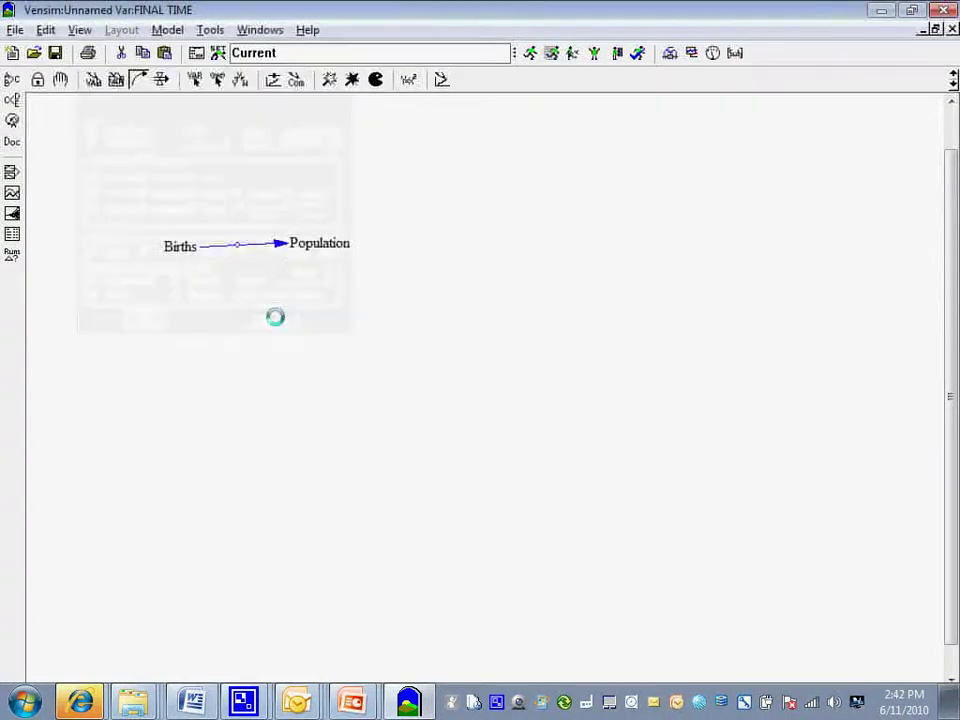
{"action": "left_click", "coordinate": [137, 79]}
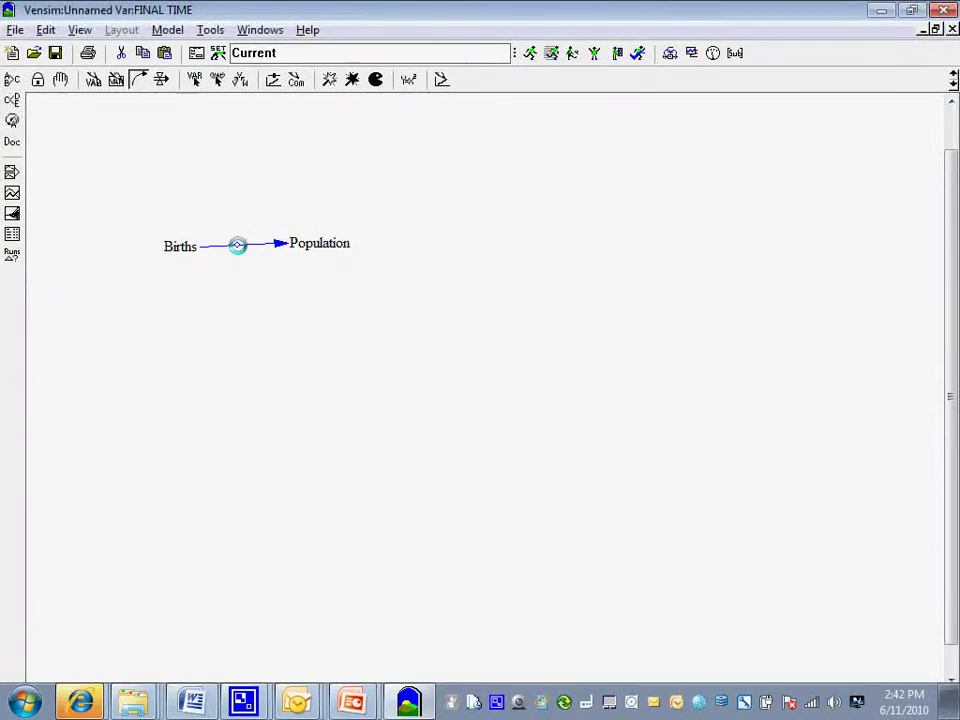
{"action": "right_click", "coordinate": [237, 245]}
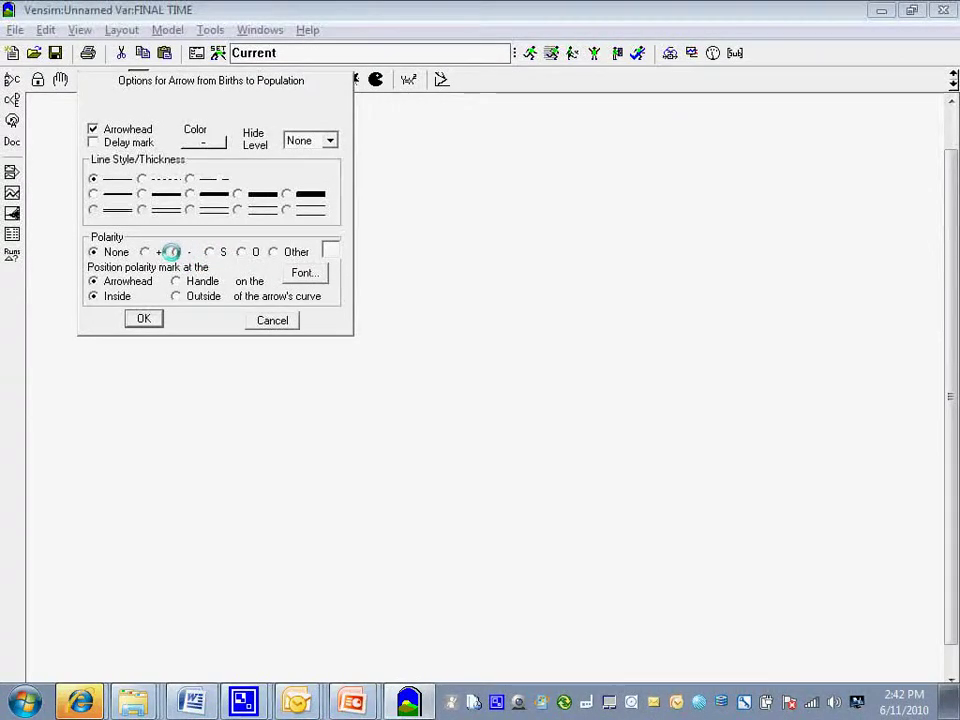
{"action": "left_click", "coordinate": [144, 252]}
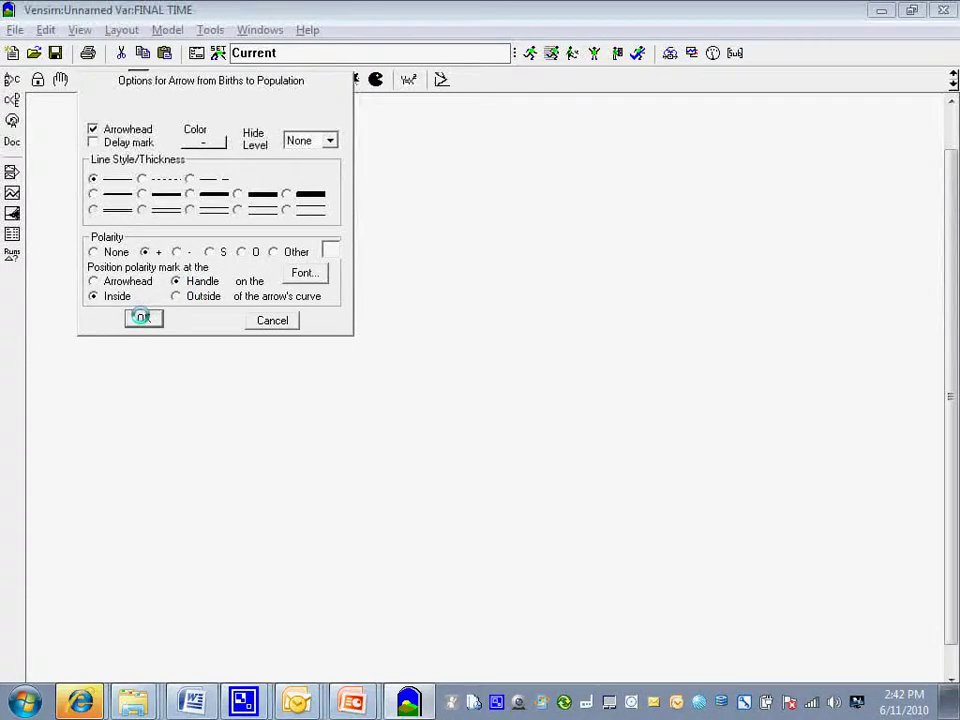
Switch to the PowerPoint slide show, review the slides on link polarity and causal loop diagrams, and return to Vensim
{"action": "key", "text": "alt+Tab"}
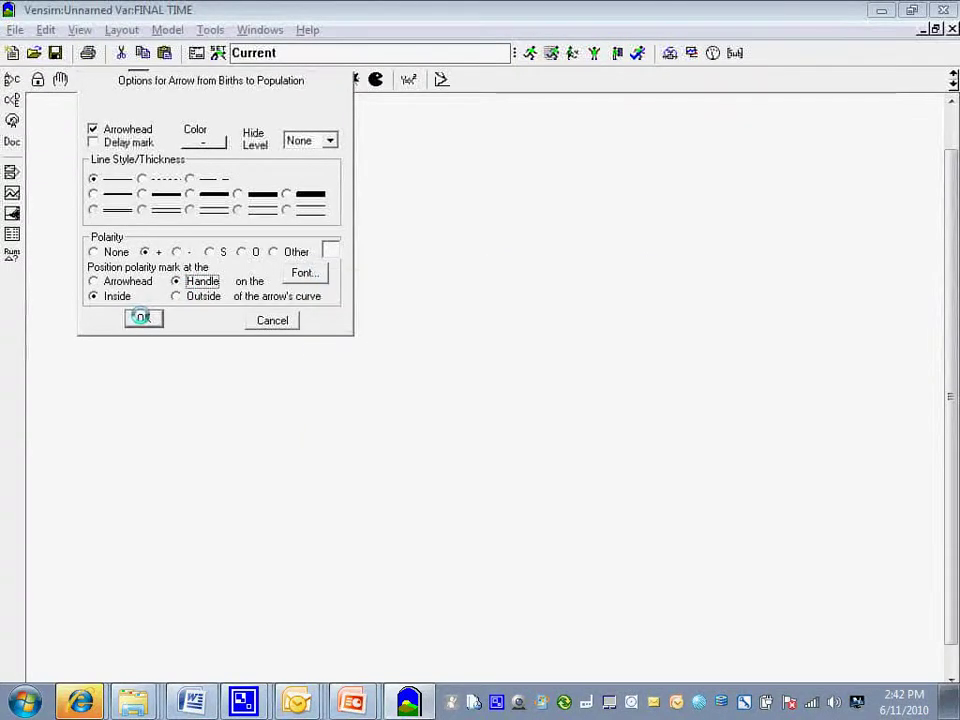
{"action": "key", "text": "alt+Tab"}
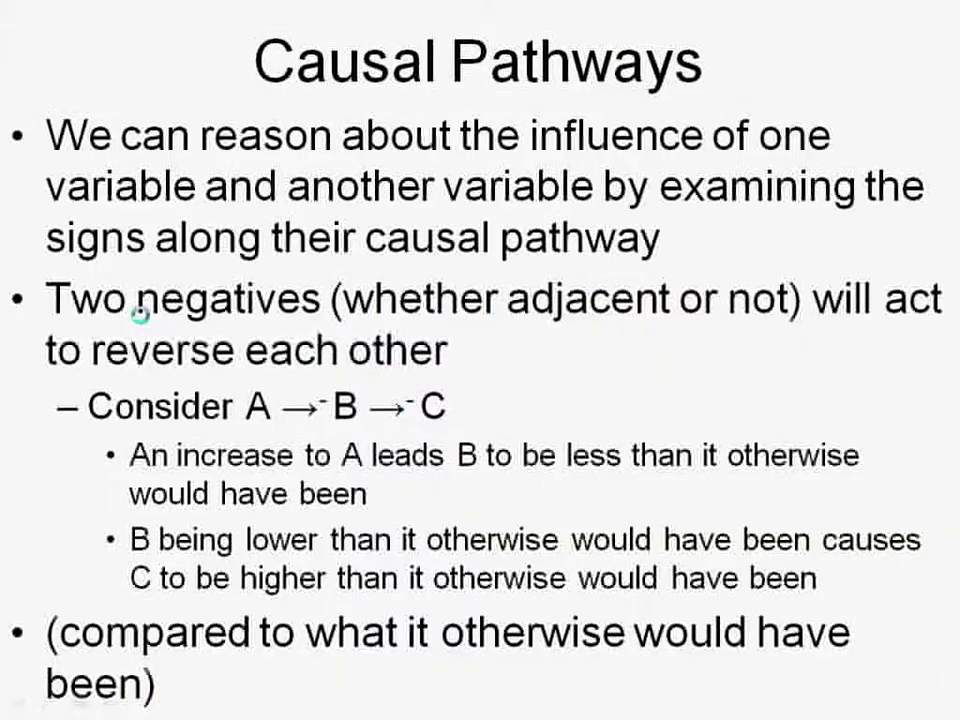
{"action": "key", "text": "Left"}
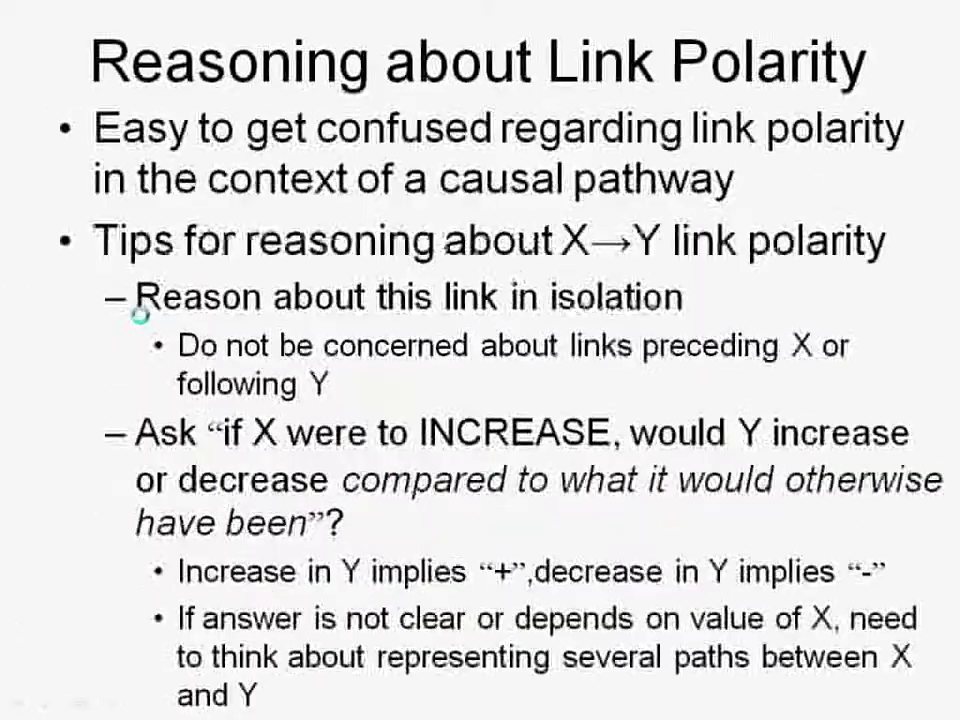
{"action": "key", "text": "Left"}
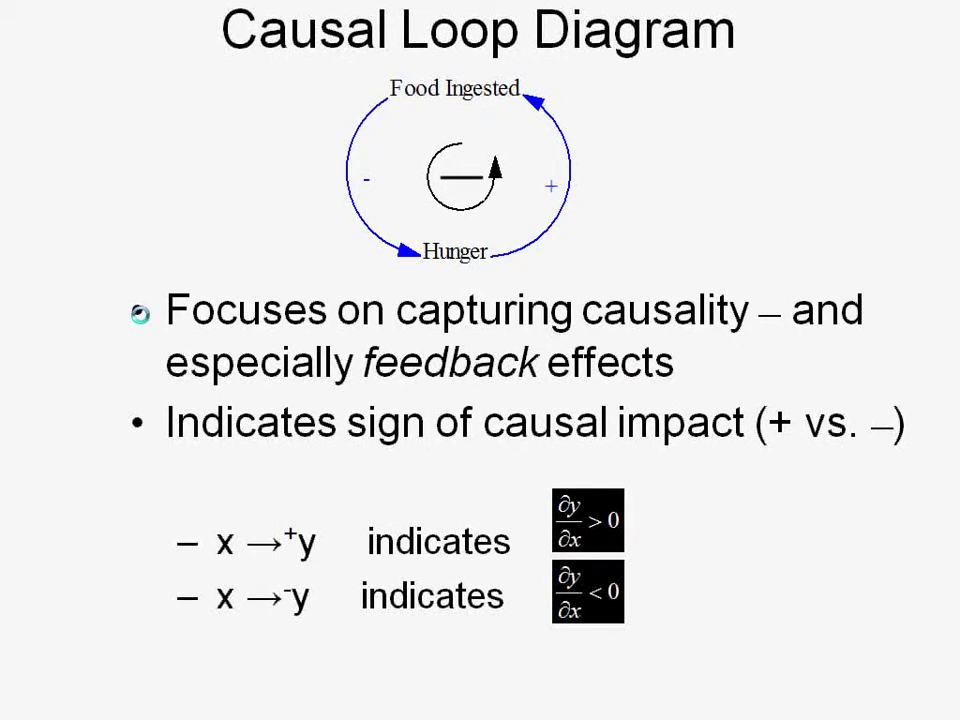
{"action": "key", "text": "Page_Down"}
{"action": "key", "text": "Page_Down"}
{"action": "key", "text": "Page_Down"}
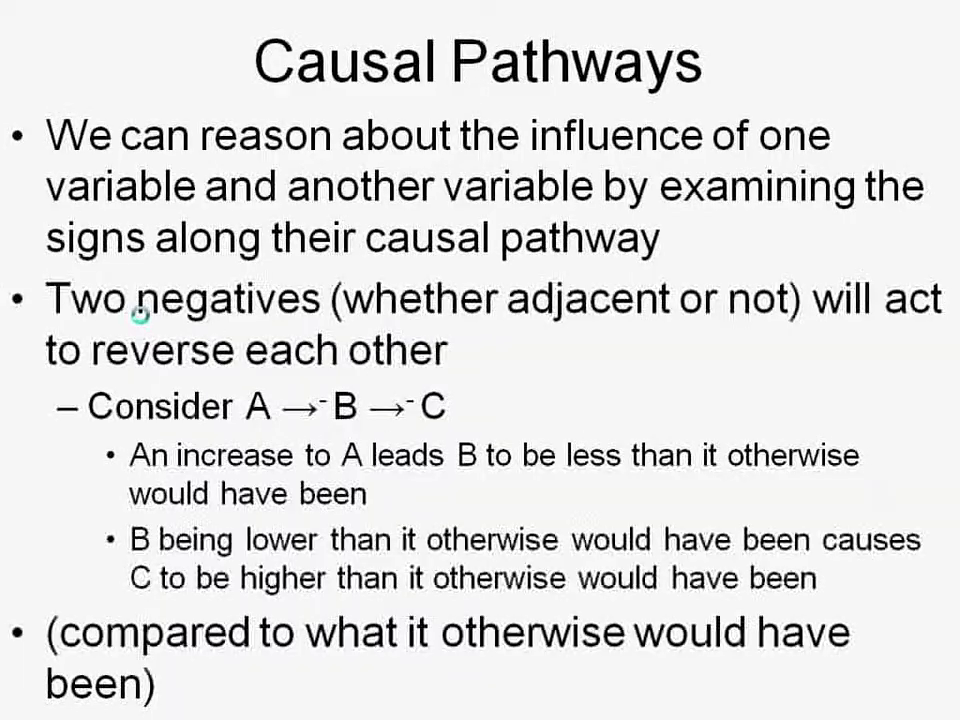
{"action": "key", "text": "alt+Tab"}
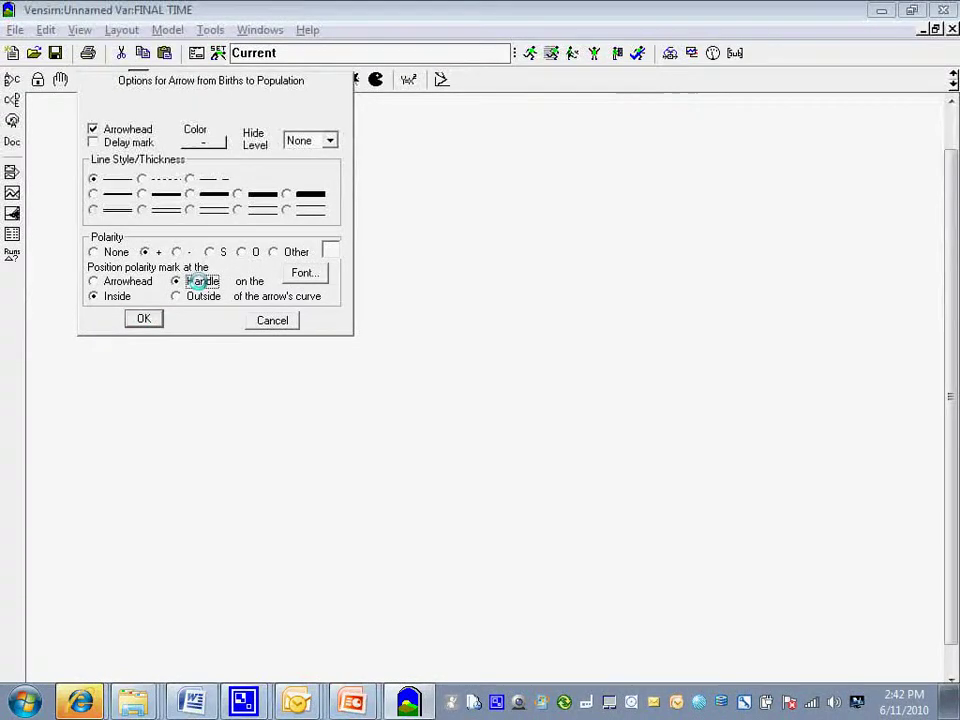
Apply the arrow's polarity settings and bend the Births to Population arrow into an upward curve
{"action": "left_click", "coordinate": [142, 316]}
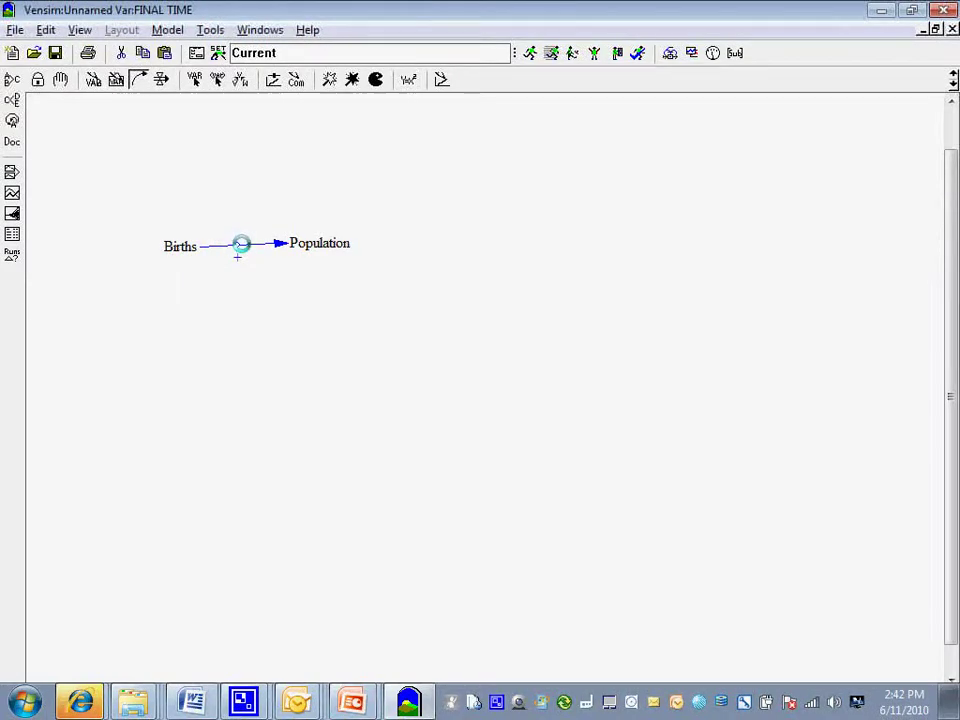
{"action": "left_click_drag", "start_coordinate": [241, 244], "coordinate": [231, 219]}
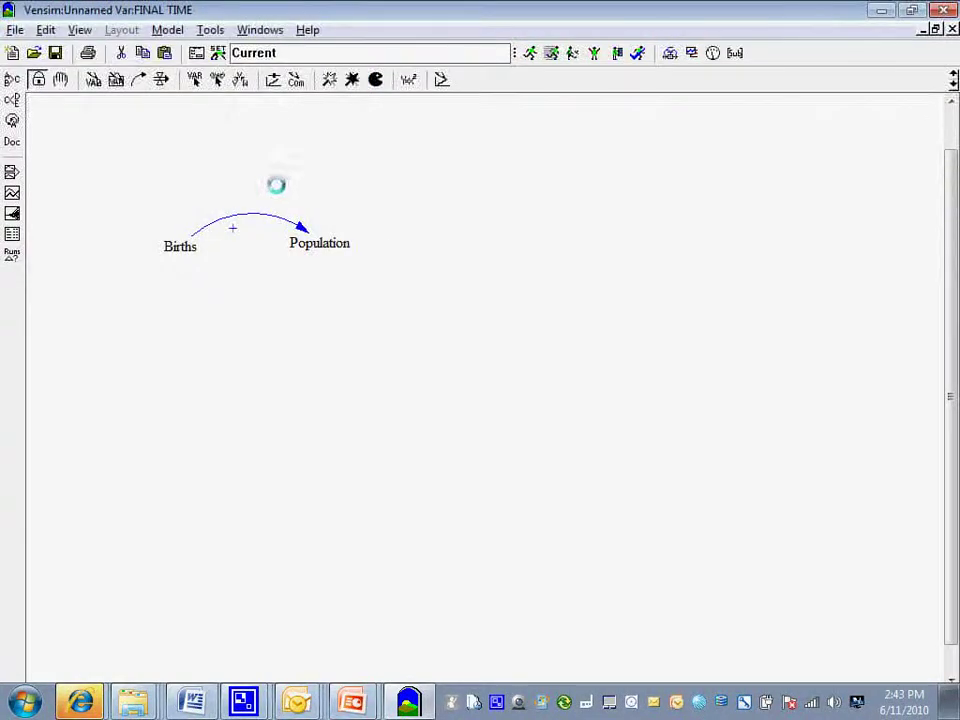
Set the color of the arrow from Births to Population to black
{"action": "left_click", "coordinate": [60, 79]}
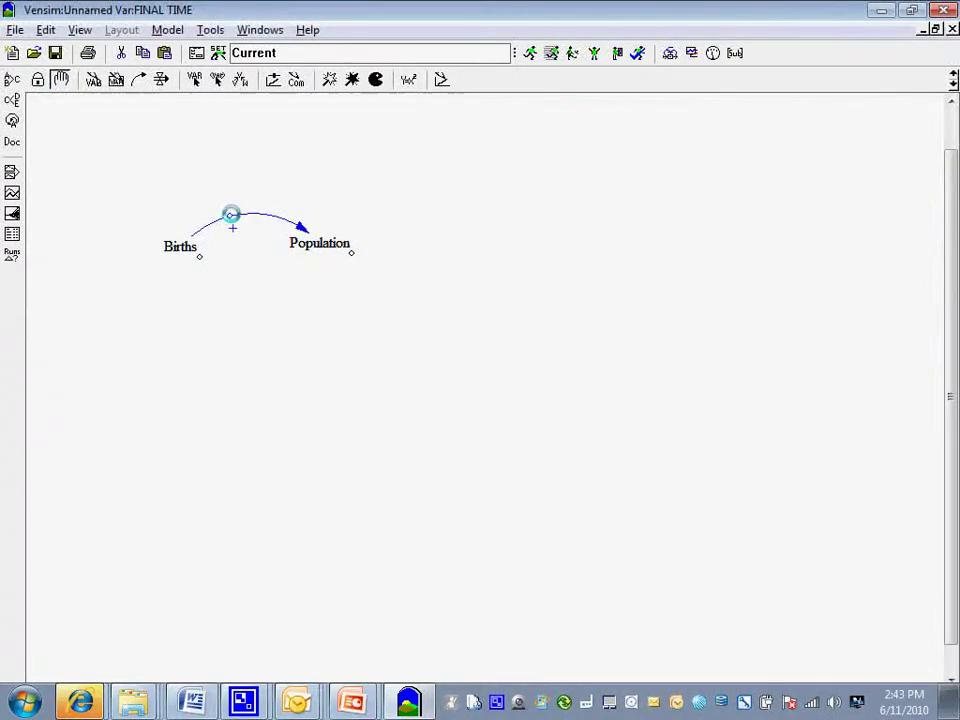
{"action": "right_click", "coordinate": [228, 215]}
{"action": "key", "text": "Return"}
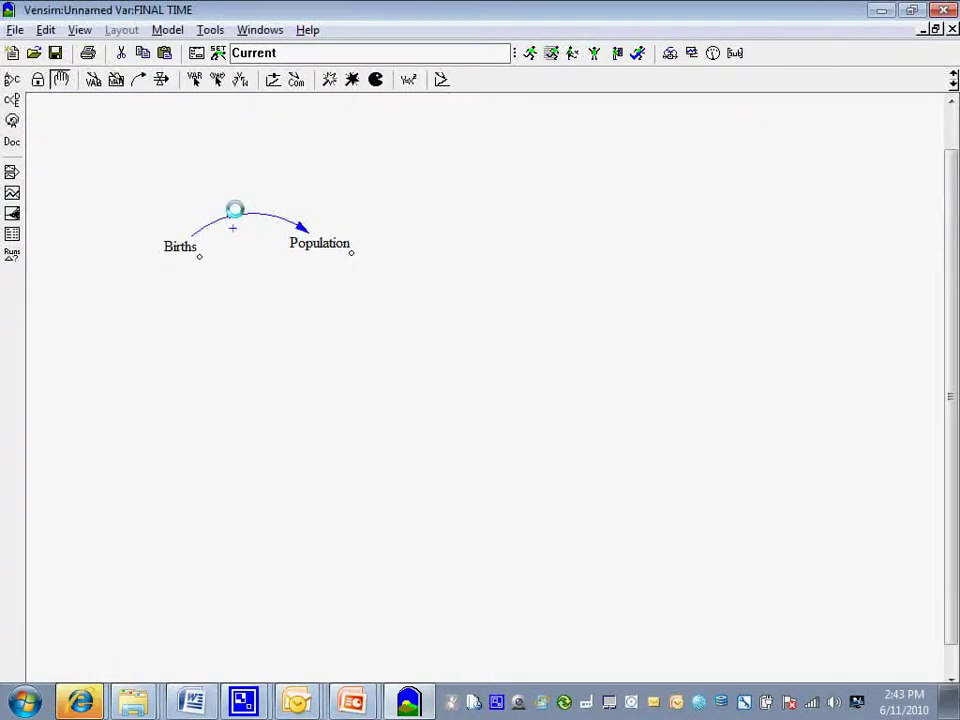
{"action": "right_click", "coordinate": [232, 217]}
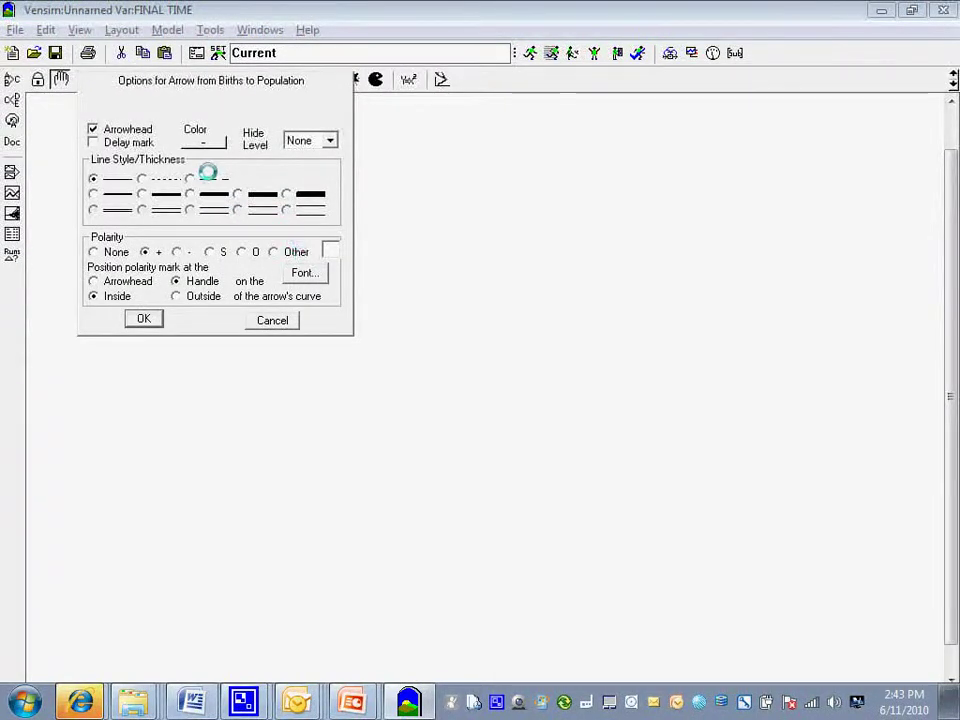
{"action": "left_click", "coordinate": [203, 142]}
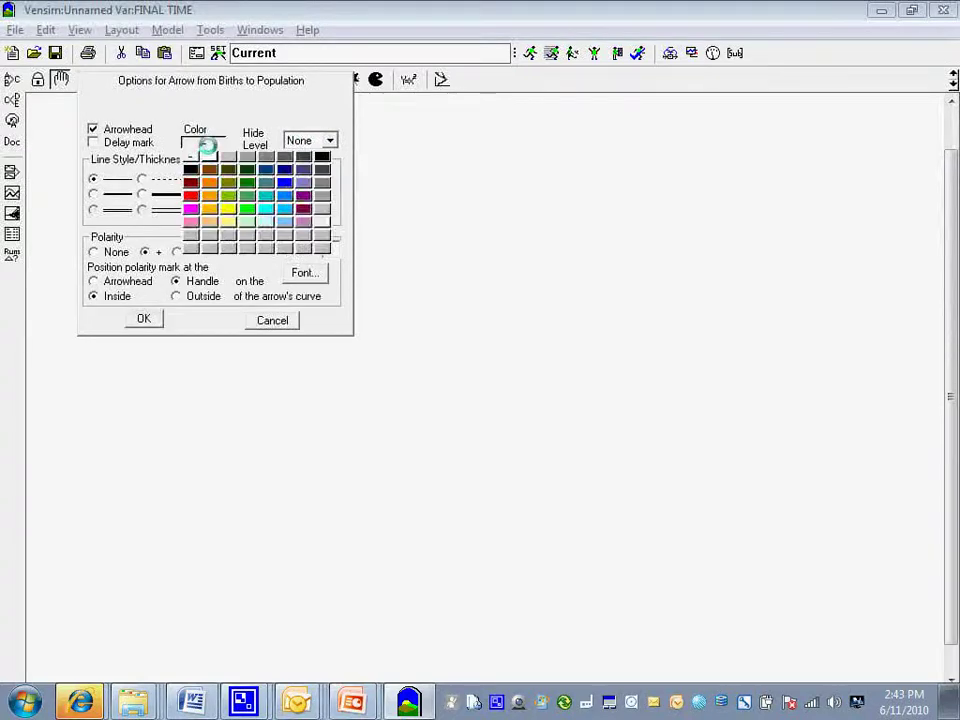
{"action": "left_click", "coordinate": [191, 171]}
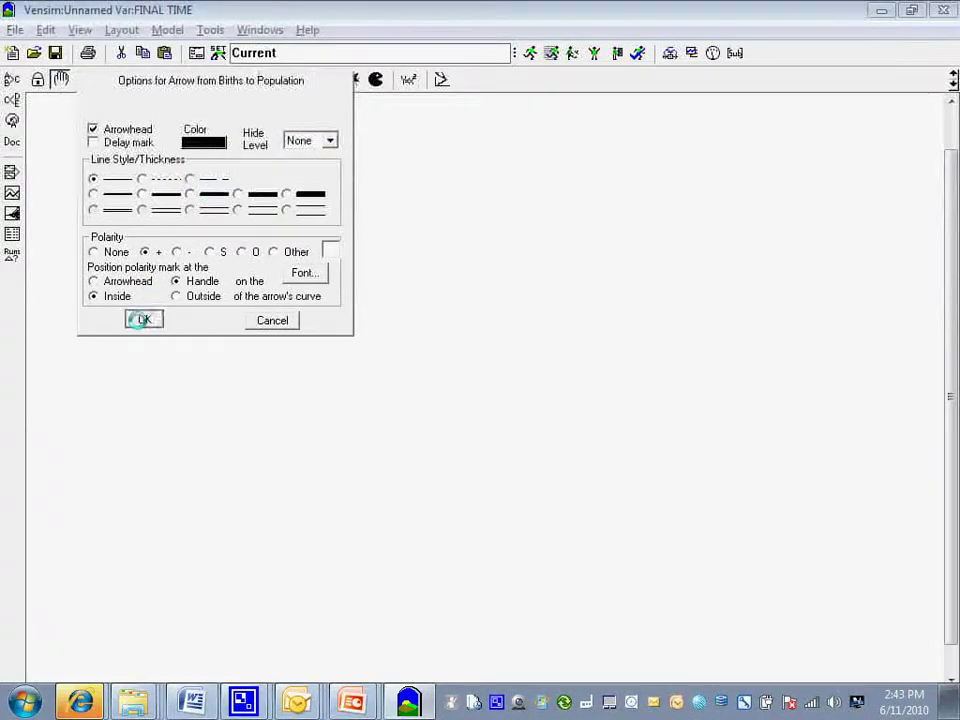
{"action": "left_click", "coordinate": [141, 318]}
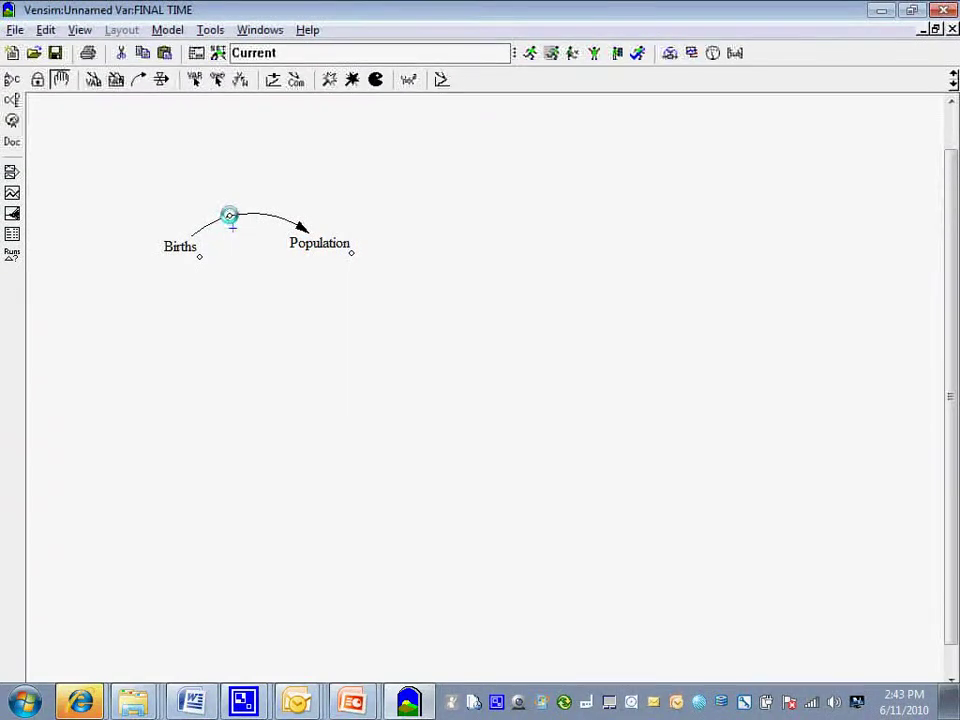
Set the font color of the Births to Population arrow's polarity mark to black and bend the arrow into a higher curve
{"action": "right_click", "coordinate": [229, 216]}
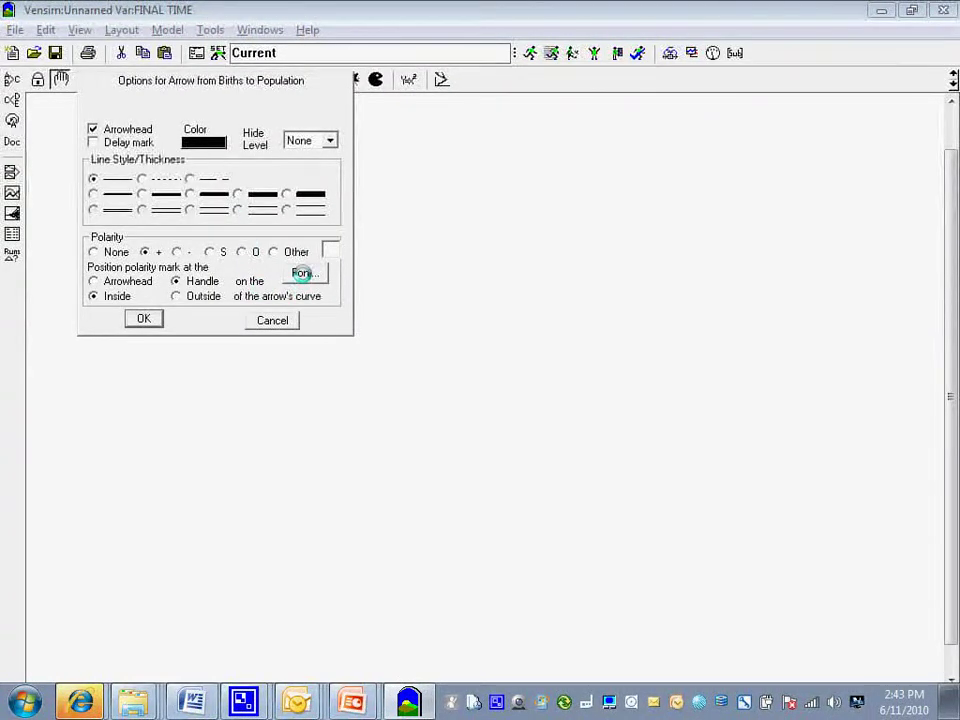
{"action": "left_click", "coordinate": [302, 273]}
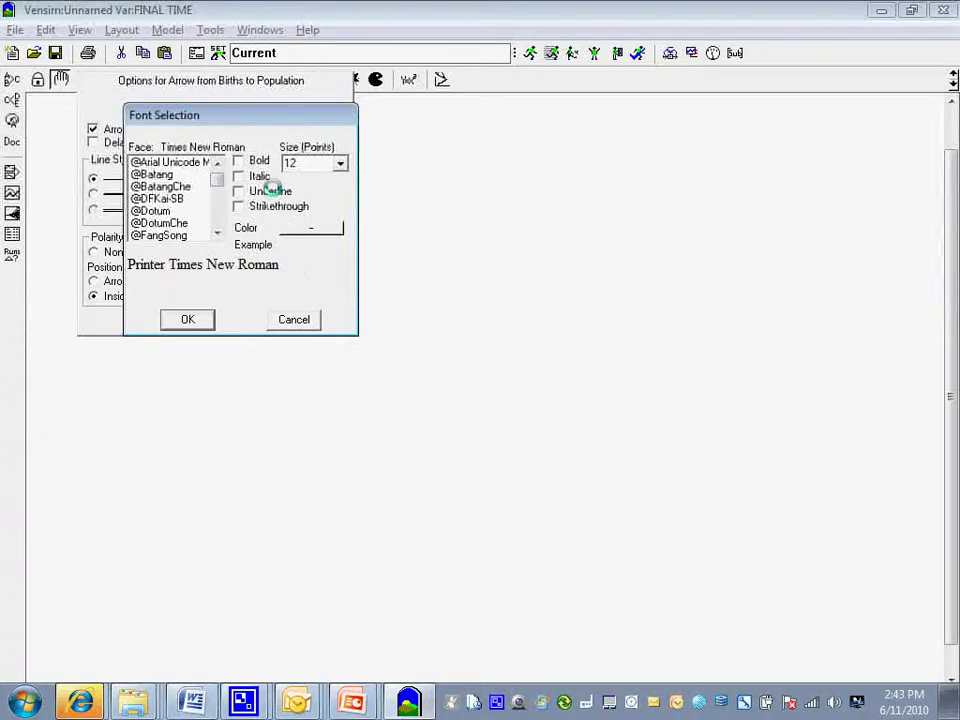
{"action": "left_click", "coordinate": [285, 225]}
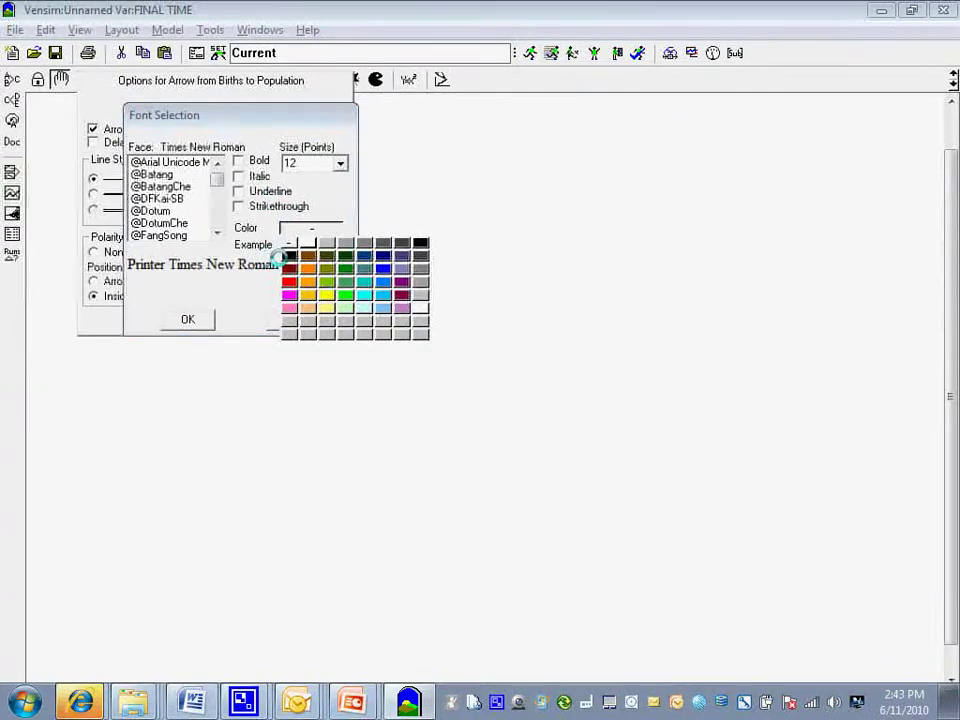
{"action": "left_click", "coordinate": [285, 256]}
{"action": "left_click", "coordinate": [195, 319]}
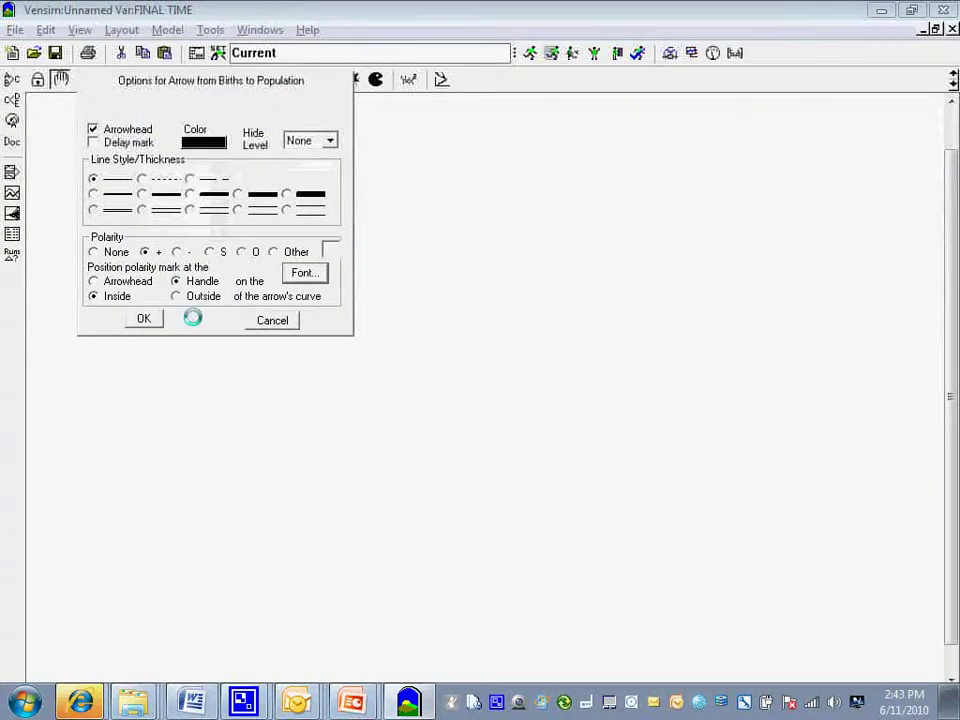
{"action": "left_click", "coordinate": [149, 319]}
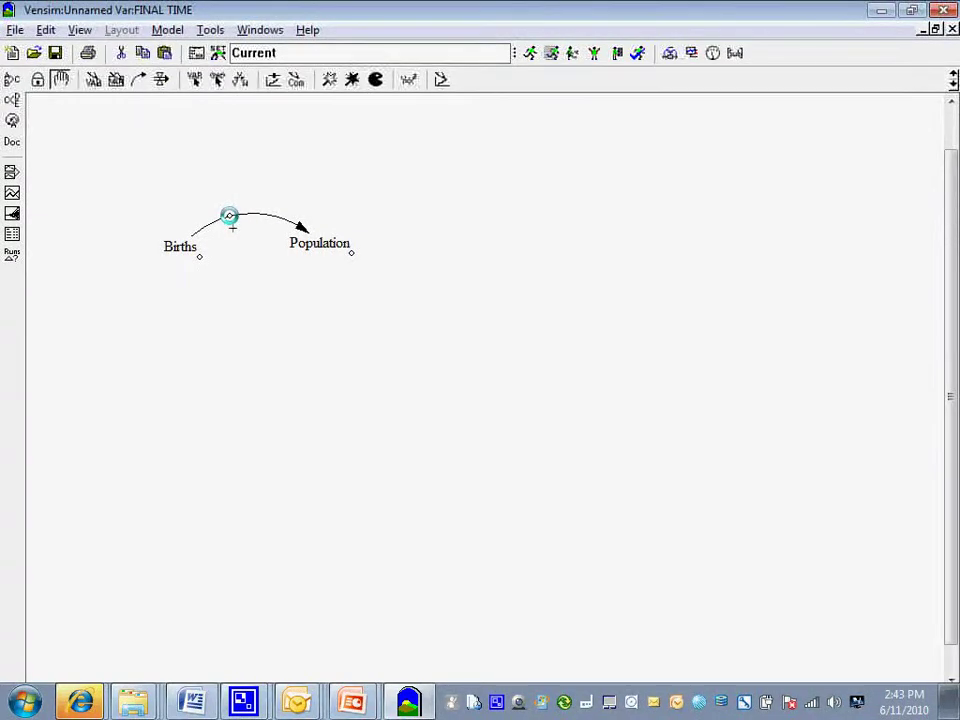
{"action": "left_click_drag", "start_coordinate": [229, 216], "coordinate": [228, 194]}
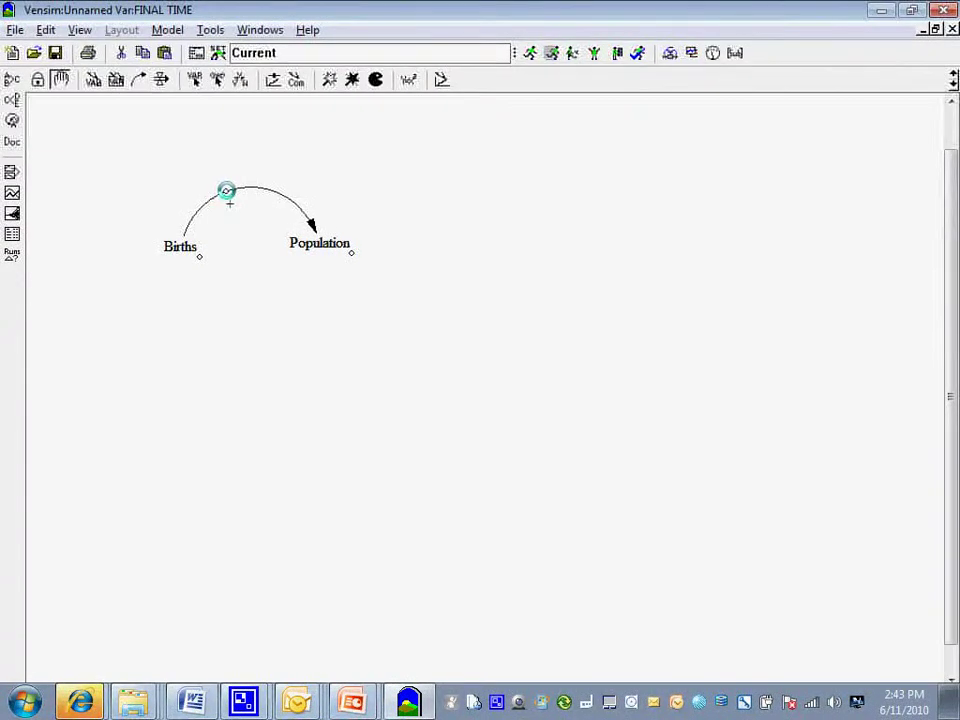
Set the font size of the Births to Population arrow's polarity mark to 22 points
{"action": "right_click", "coordinate": [224, 190]}
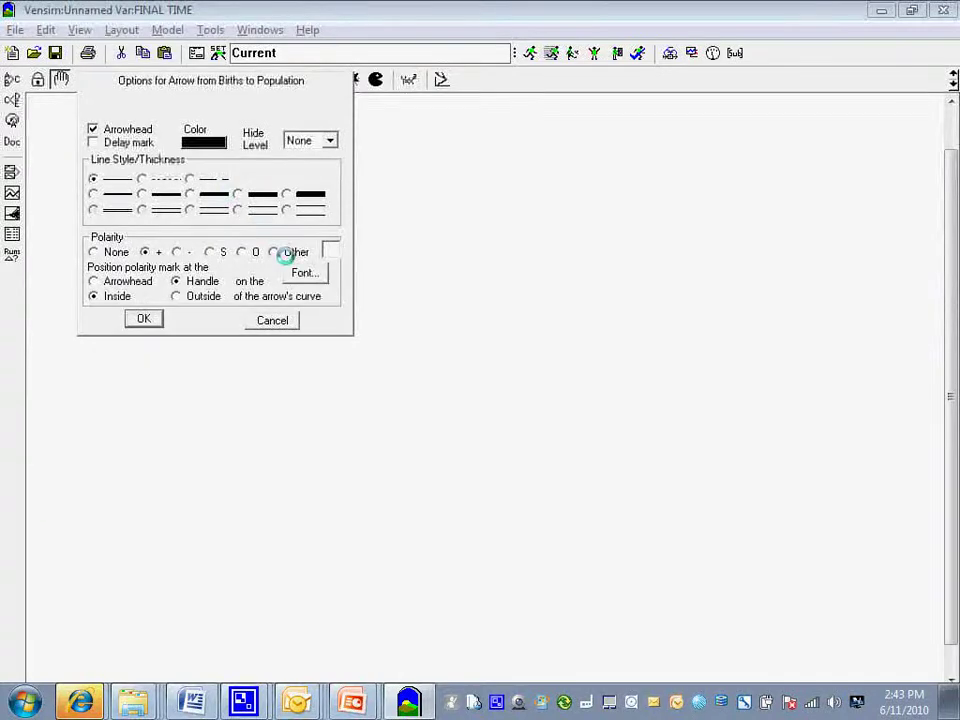
{"action": "left_click", "coordinate": [298, 272]}
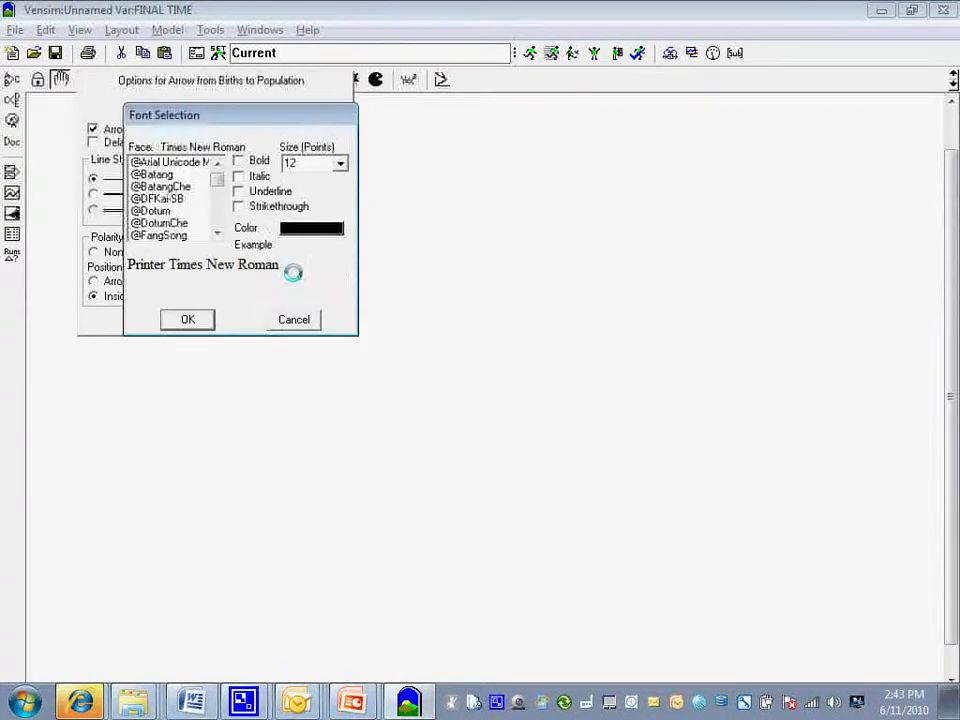
{"action": "left_click", "coordinate": [321, 160]}
{"action": "left_click", "coordinate": [340, 163]}
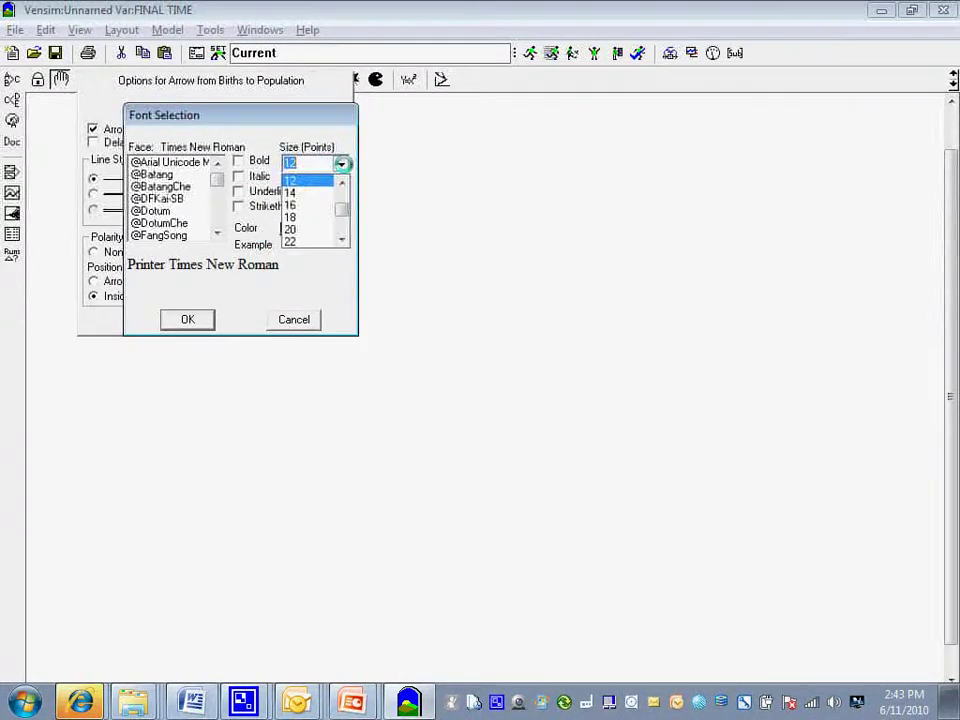
{"action": "left_click", "coordinate": [316, 240]}
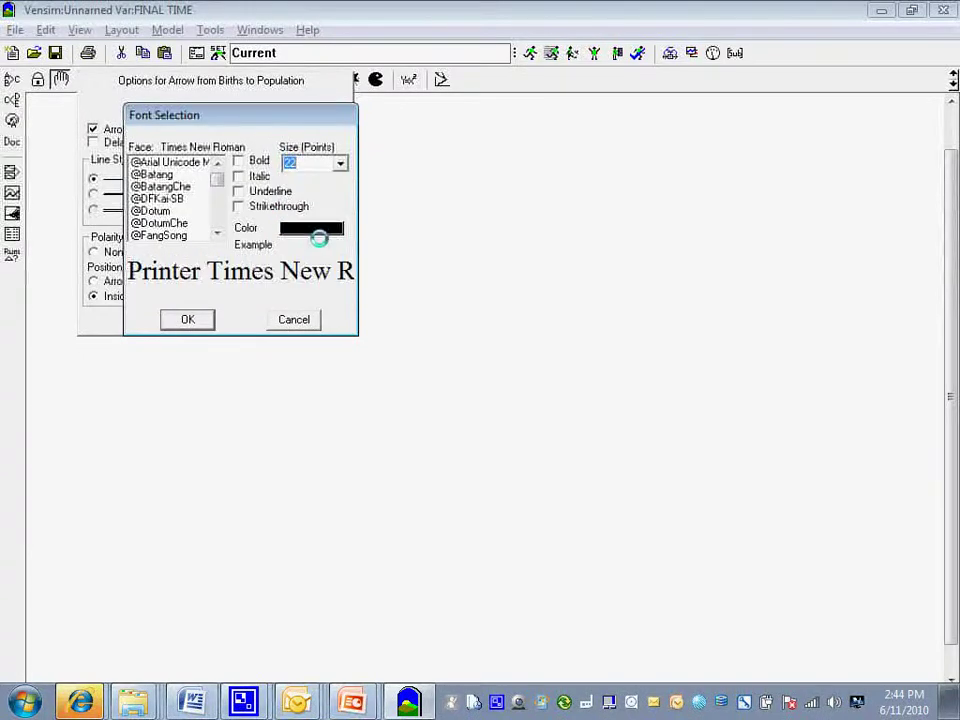
{"action": "left_click", "coordinate": [176, 317]}
{"action": "left_click", "coordinate": [142, 319]}
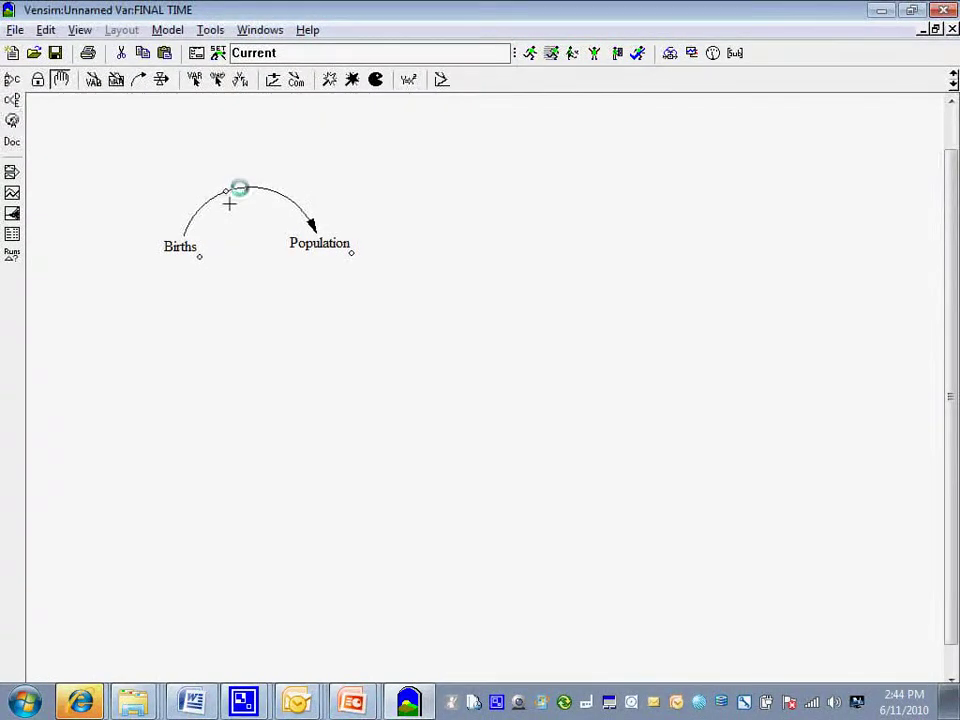
Move Population farther away from Births and reshape the arrow between them into a nearly flat curve
{"action": "left_click_drag", "start_coordinate": [224, 190], "coordinate": [241, 297]}
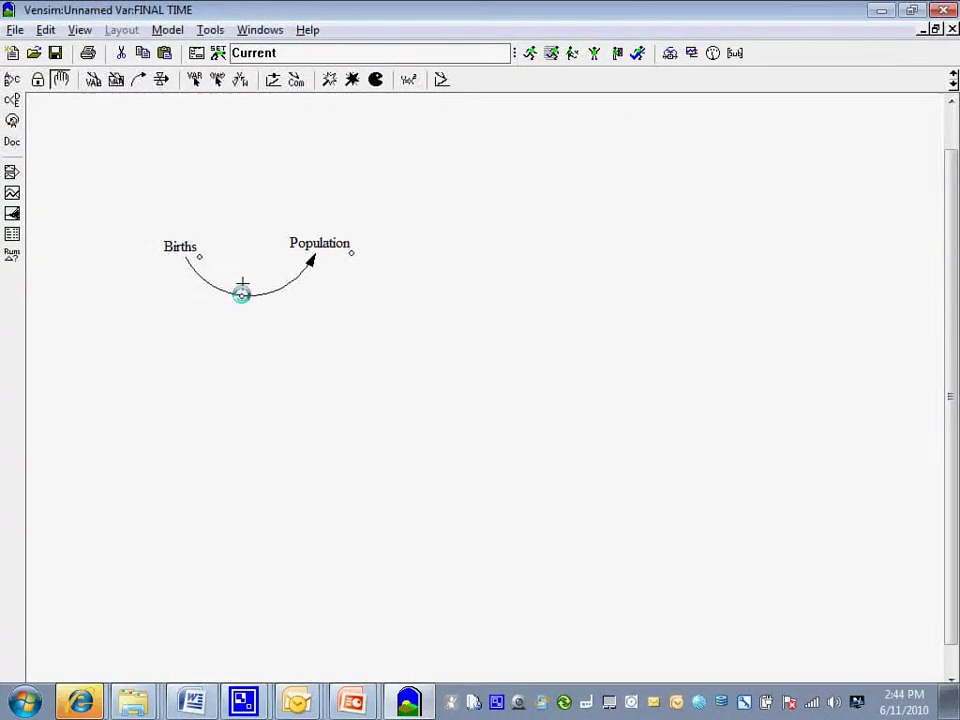
{"action": "left_click_drag", "start_coordinate": [305, 252], "coordinate": [425, 258]}
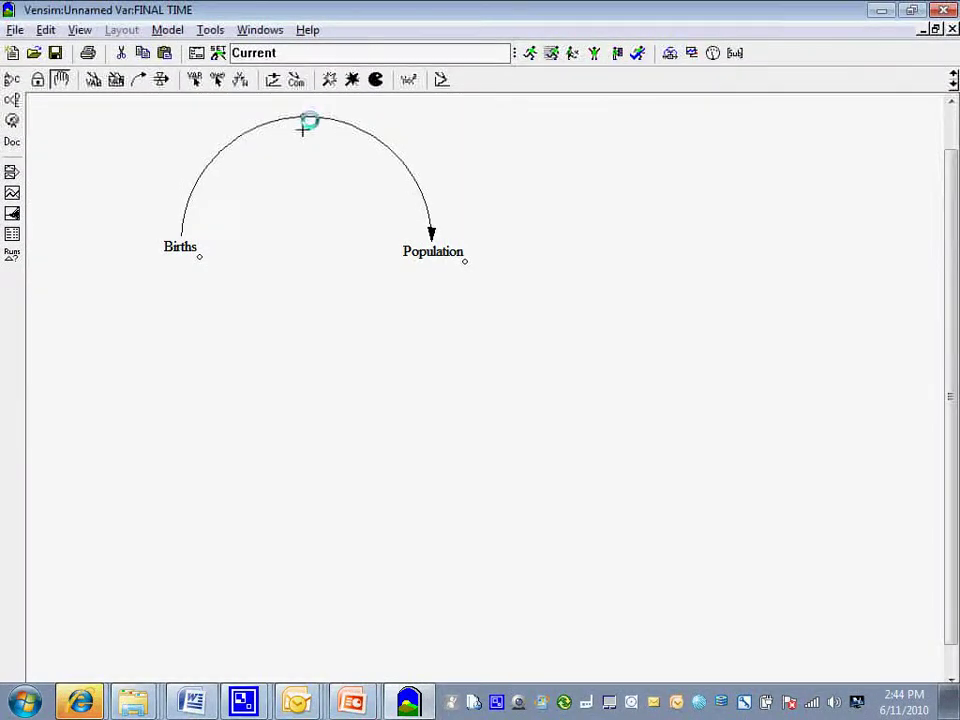
{"action": "left_click_drag", "start_coordinate": [303, 128], "coordinate": [289, 249]}
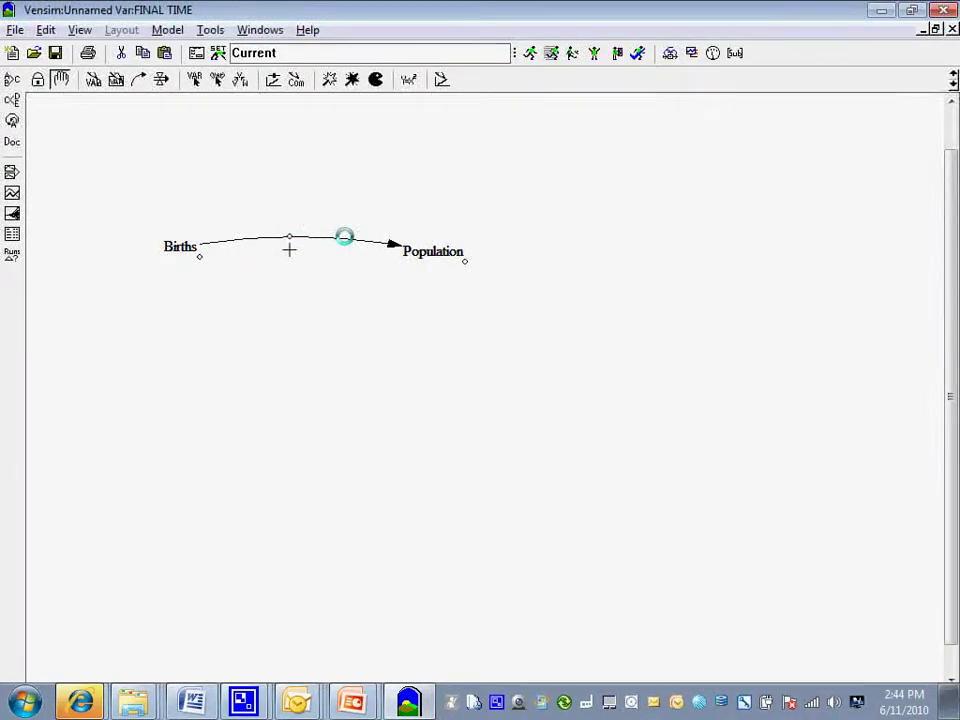
Switch to the PowerPoint slide show and view the Causal Pathways slide
{"action": "key", "text": "alt+Tab"}
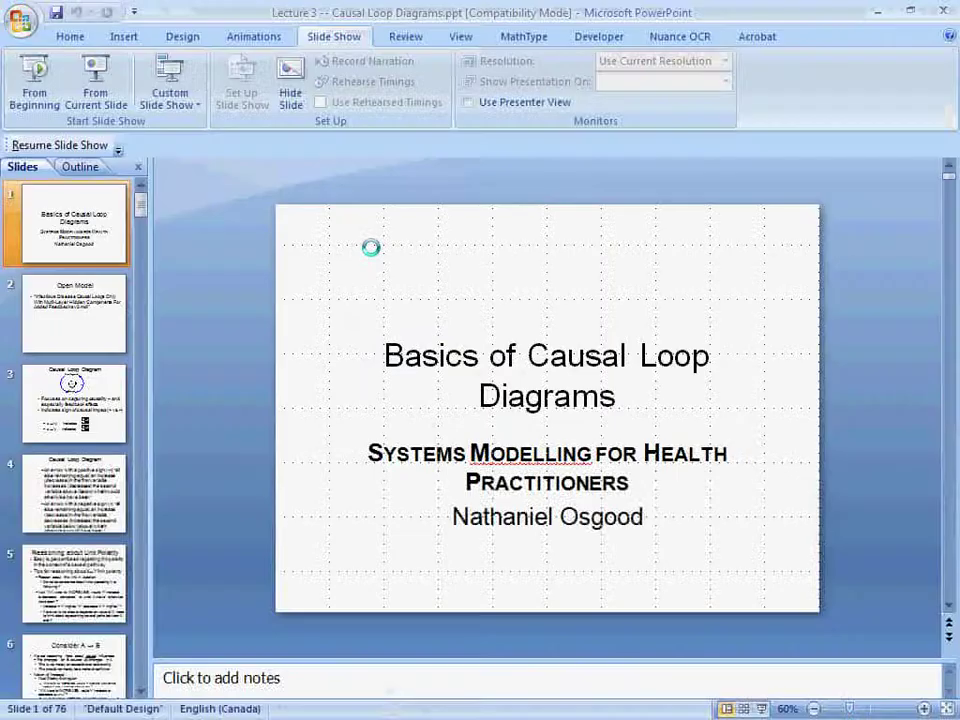
{"action": "key", "text": "alt+Tab"}
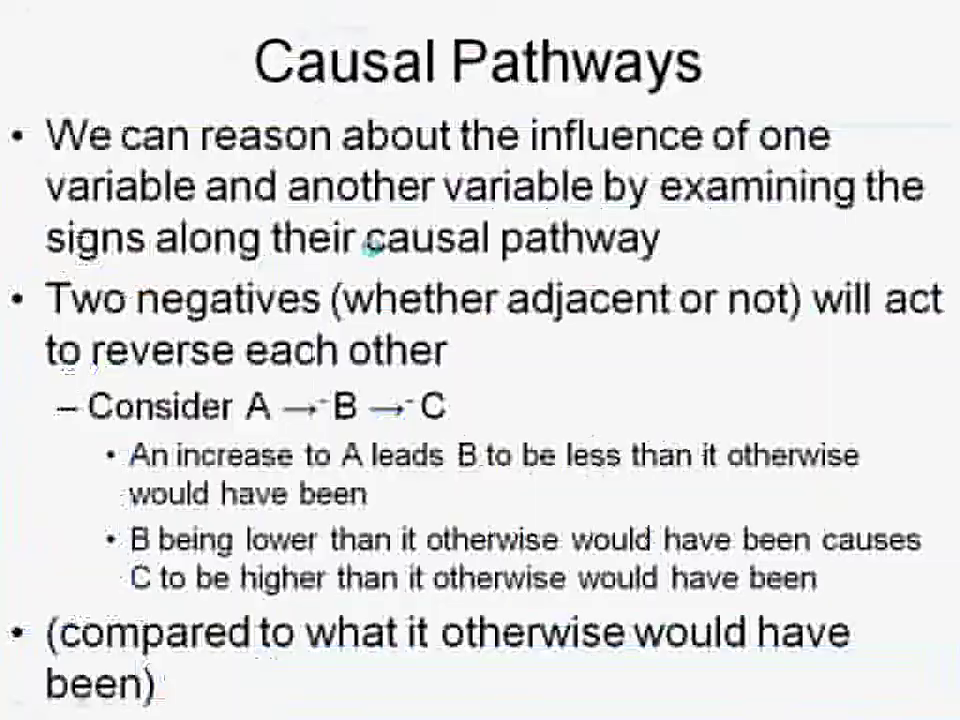
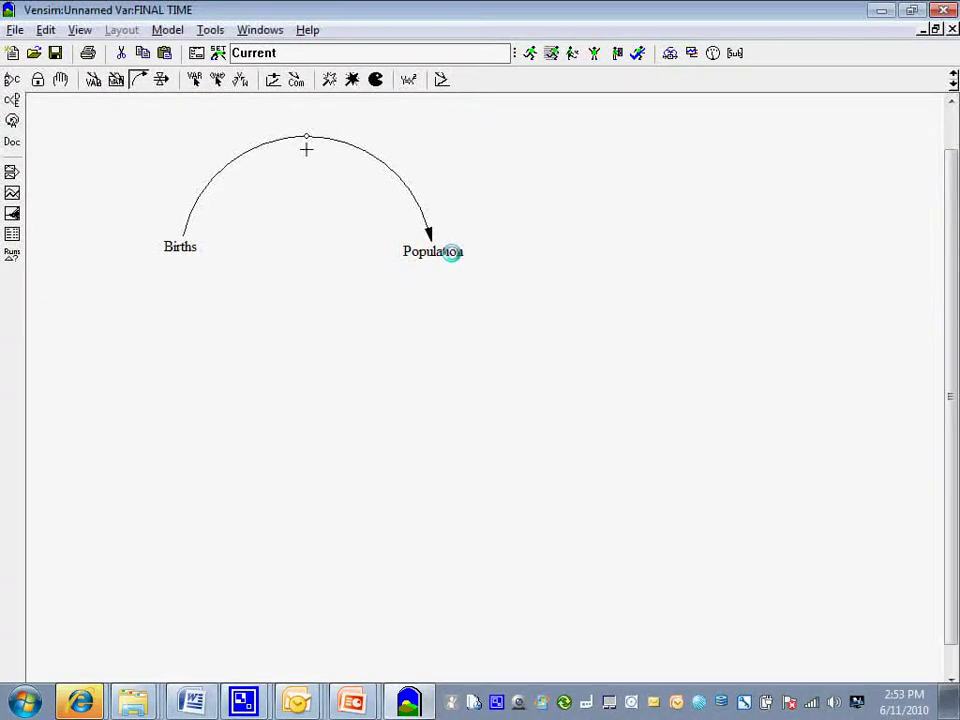
Draw a causal arrow from Population back to Births and bend it into a downward curve
{"action": "left_click", "coordinate": [452, 252]}
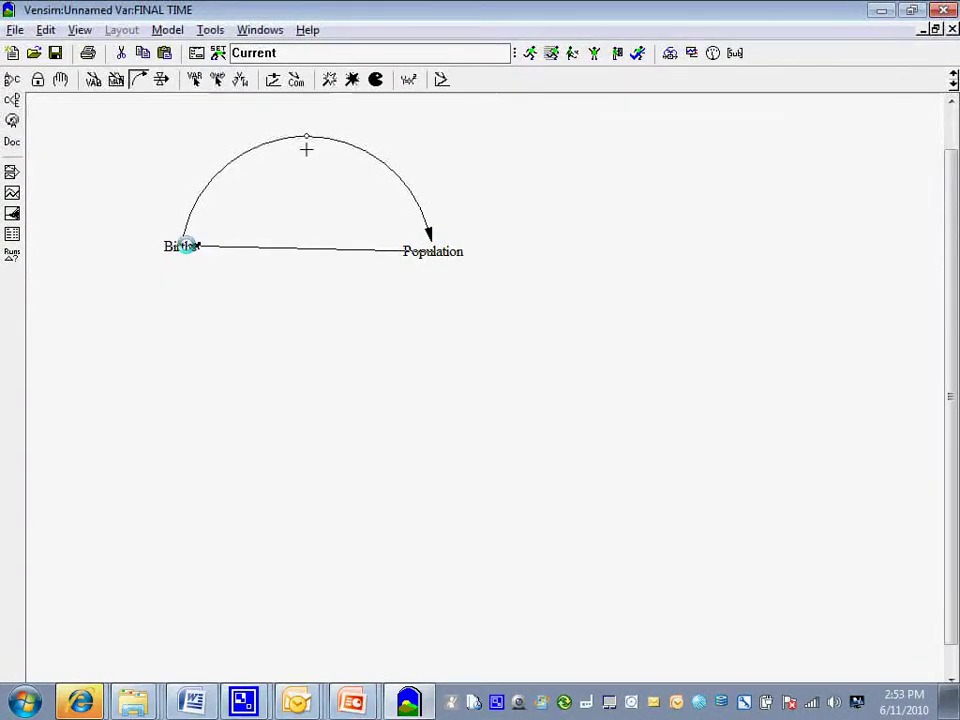
{"action": "left_click", "coordinate": [176, 243]}
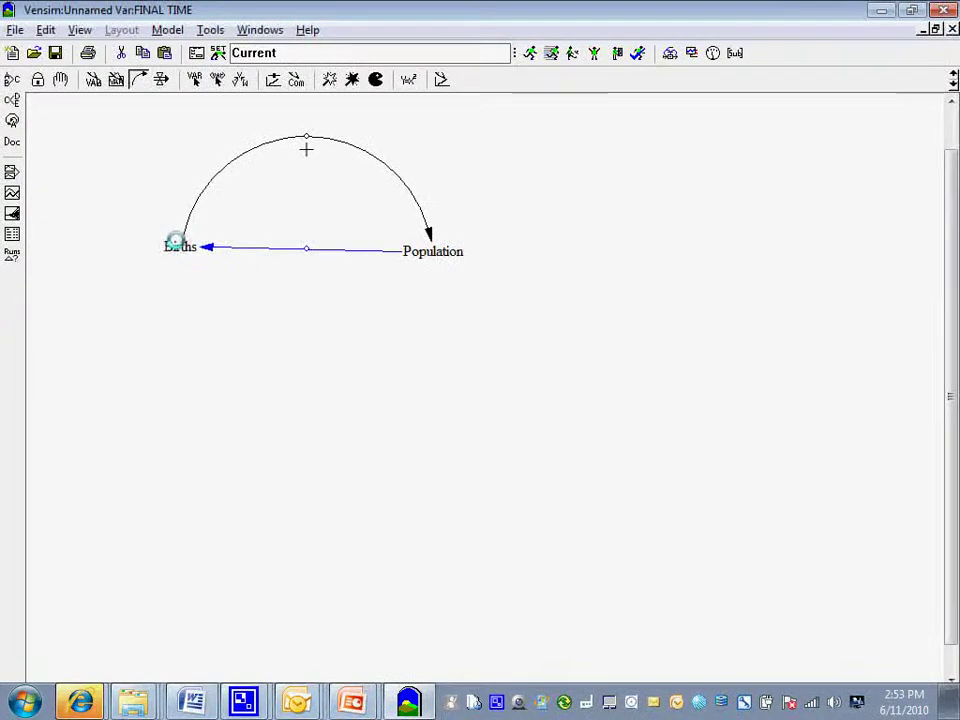
{"action": "left_click_drag", "start_coordinate": [306, 253], "coordinate": [308, 357]}
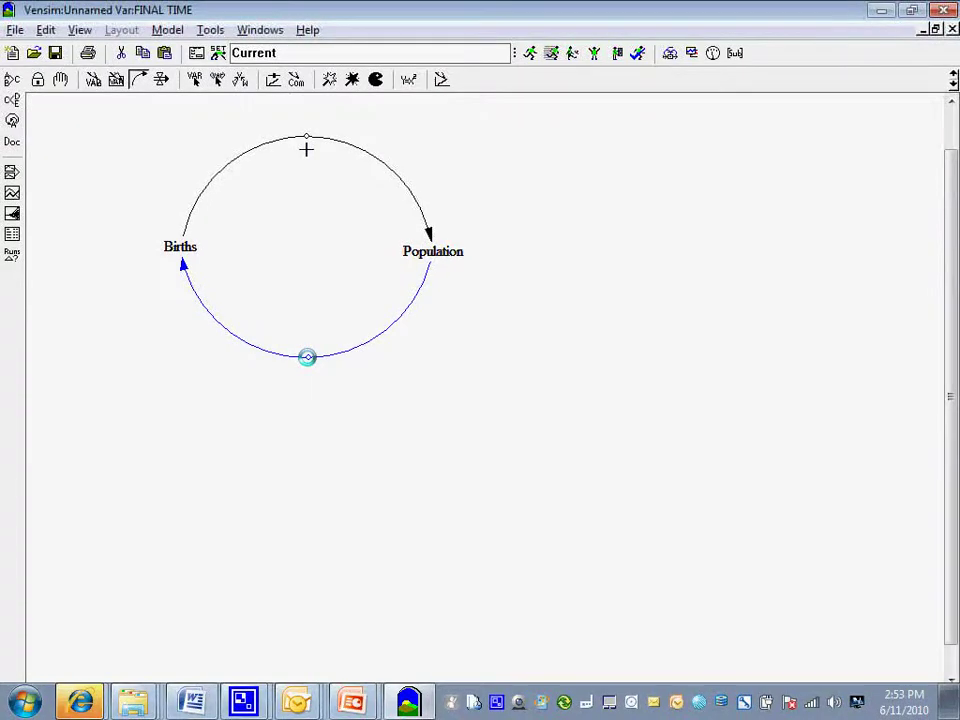
Delete the arrow from Population to Births
{"action": "left_click", "coordinate": [376, 80]}
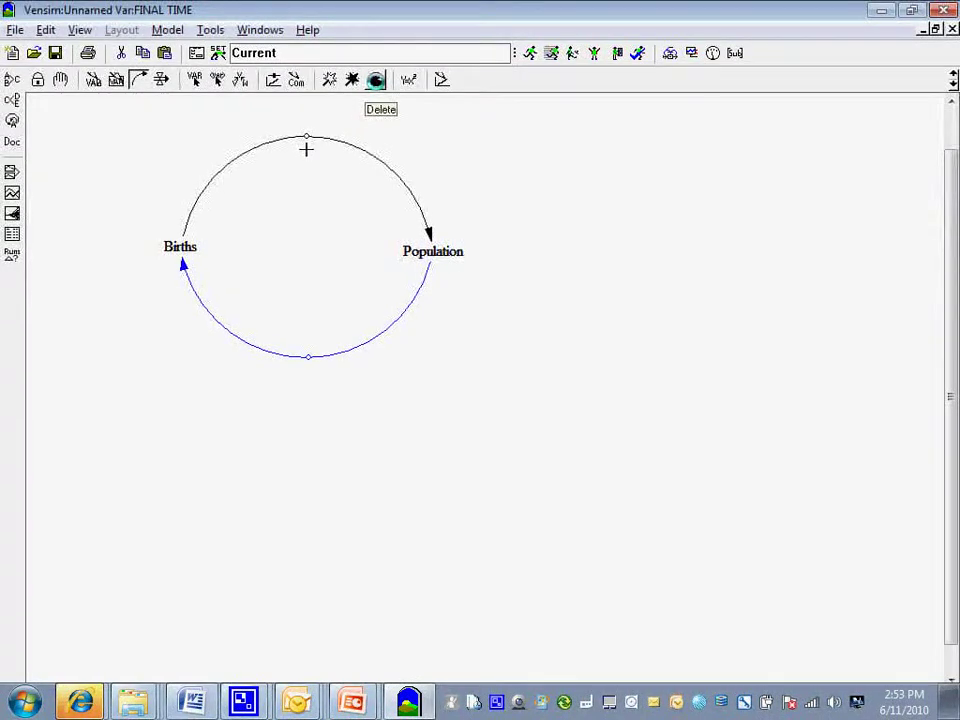
{"action": "left_click", "coordinate": [306, 149]}
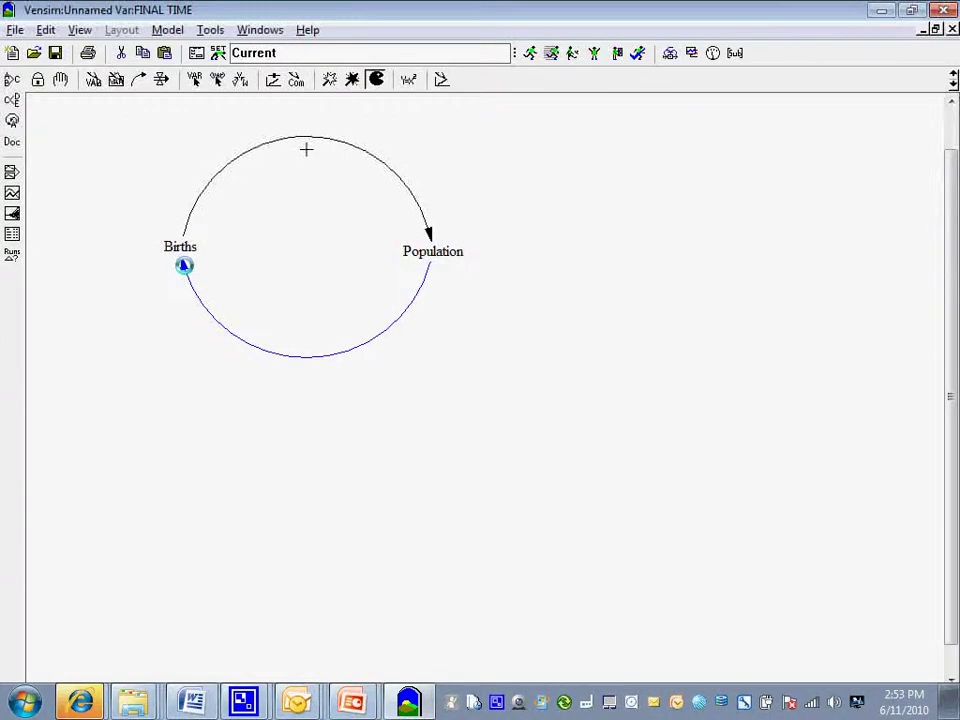
{"action": "left_click", "coordinate": [184, 265]}
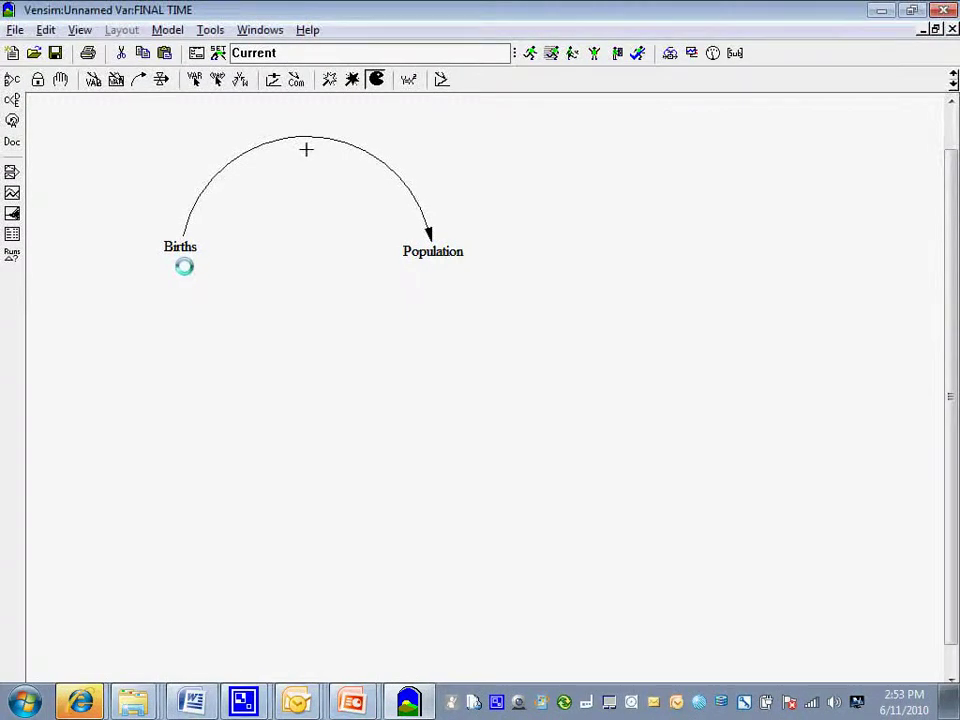
Redraw the causal arrow from Population to Births and curve it downward to close the loop
{"action": "left_click", "coordinate": [141, 81]}
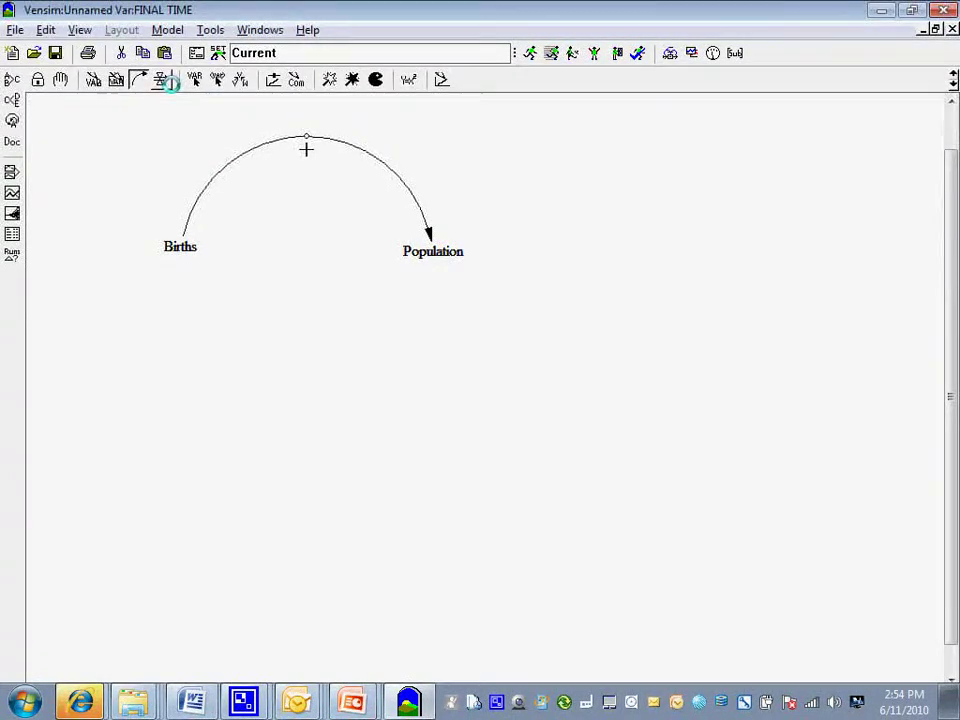
{"action": "left_click", "coordinate": [443, 257]}
{"action": "left_click", "coordinate": [178, 243]}
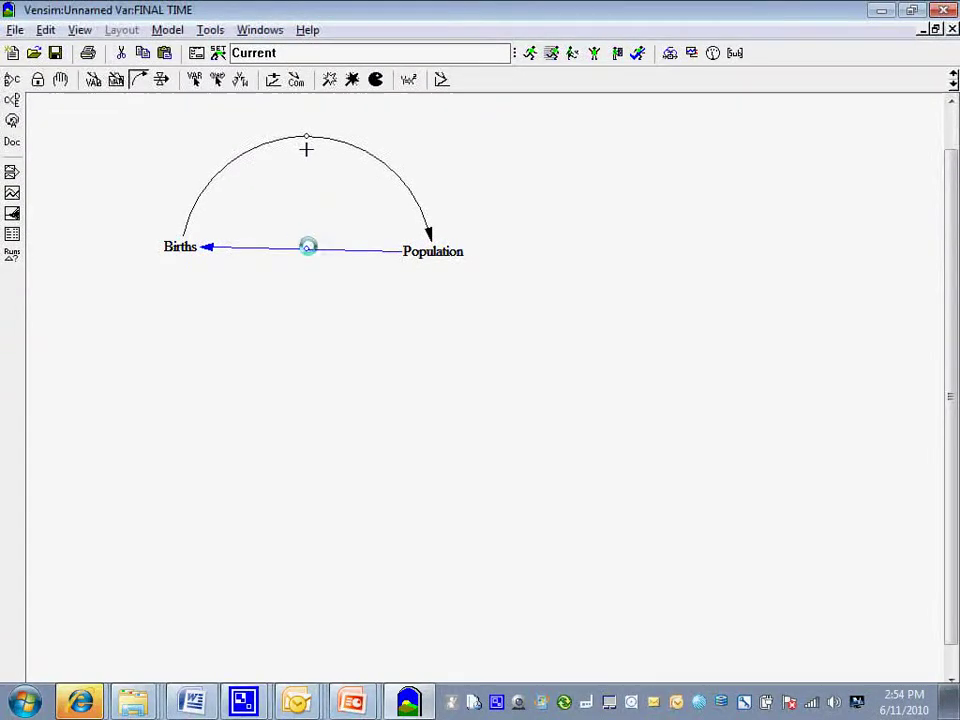
{"action": "left_click_drag", "start_coordinate": [308, 247], "coordinate": [280, 365]}
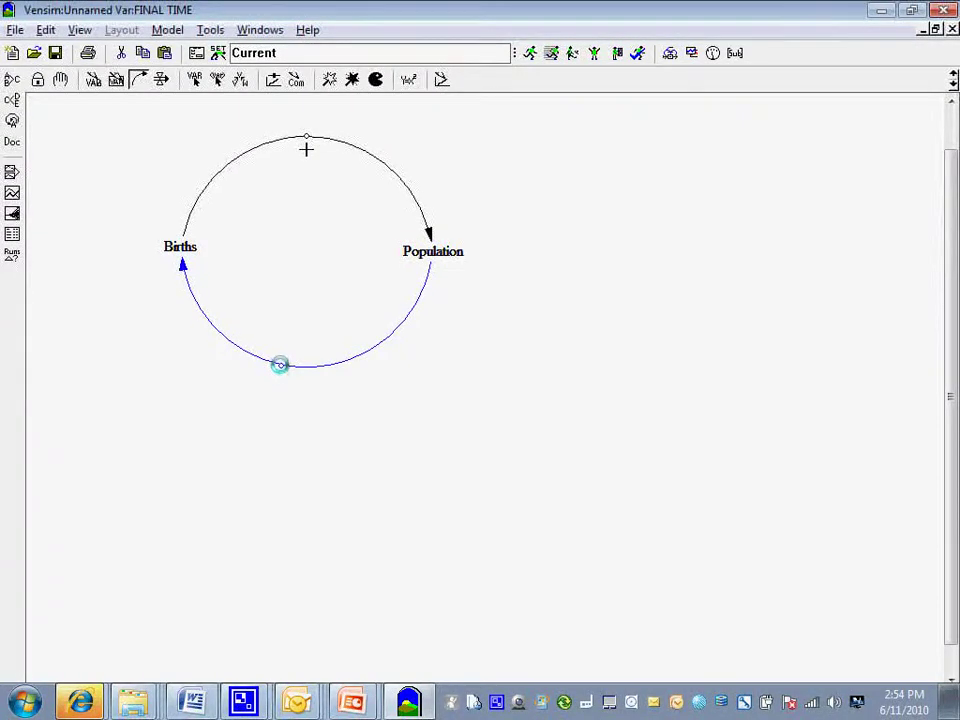
Give the Population-to-Births arrow a + polarity mark at its handle, inside the curve, with a 20-point font
{"action": "right_click", "coordinate": [280, 365]}
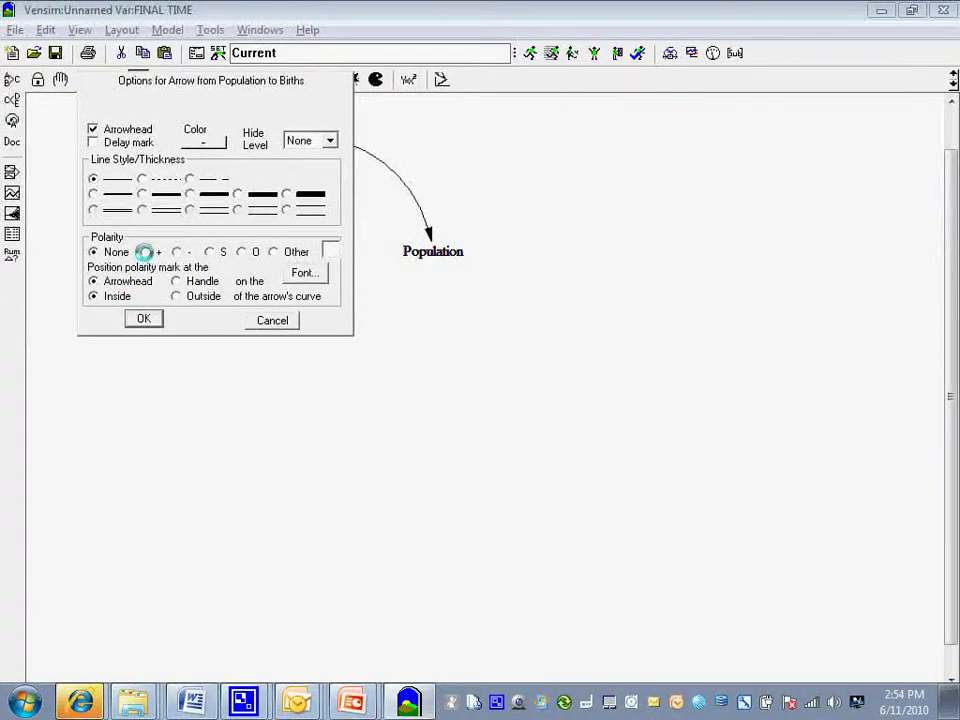
{"action": "left_click", "coordinate": [145, 252]}
{"action": "left_click", "coordinate": [204, 285]}
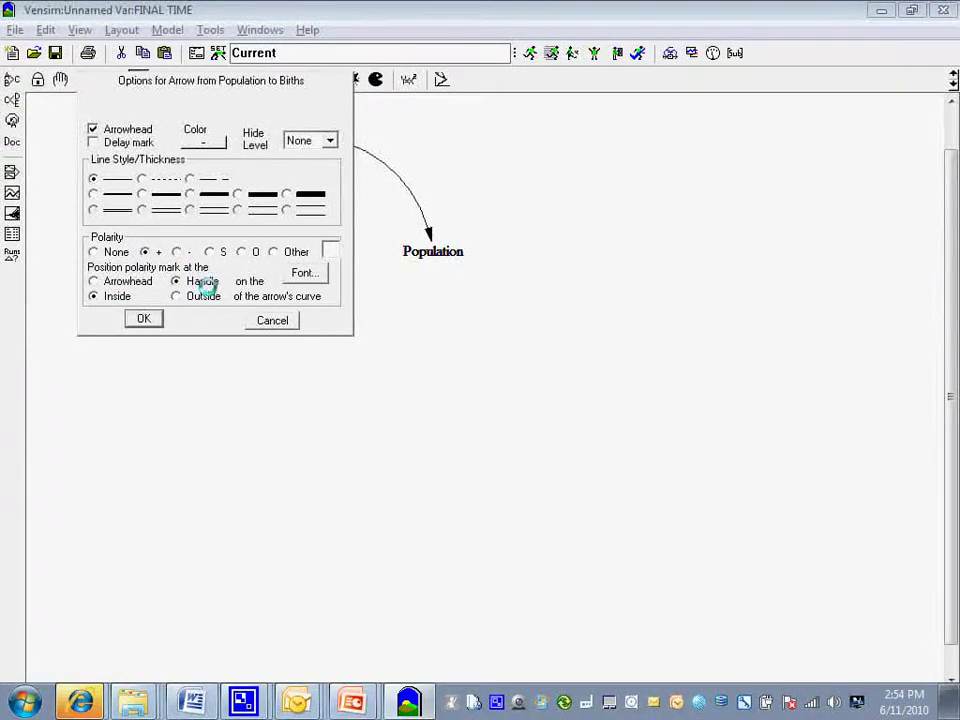
{"action": "left_click", "coordinate": [297, 272]}
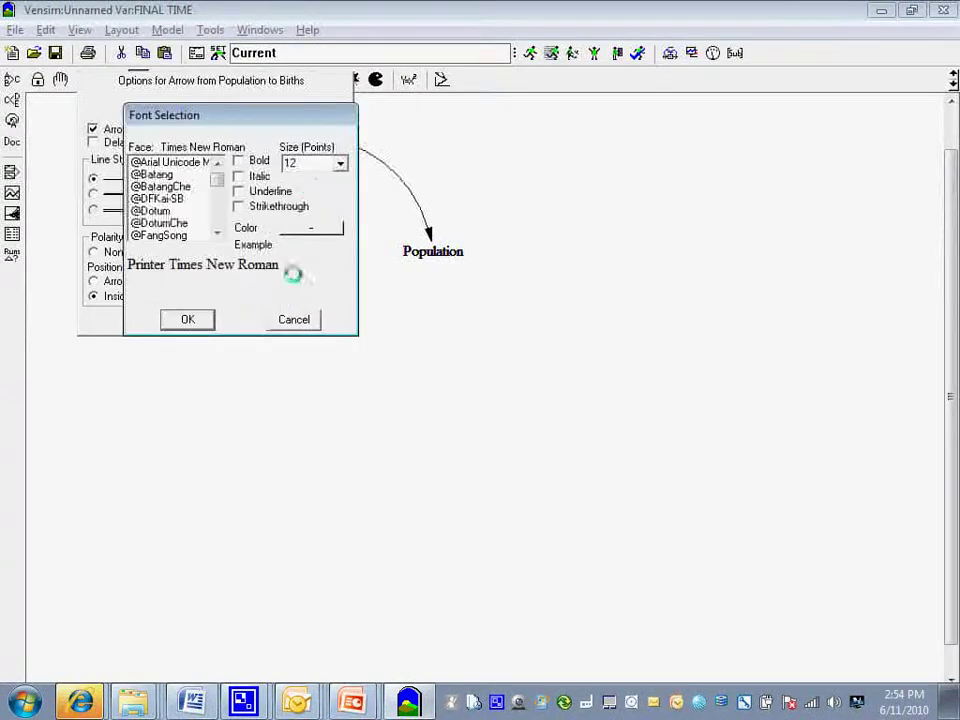
{"action": "left_click", "coordinate": [317, 163]}
{"action": "left_click", "coordinate": [339, 163]}
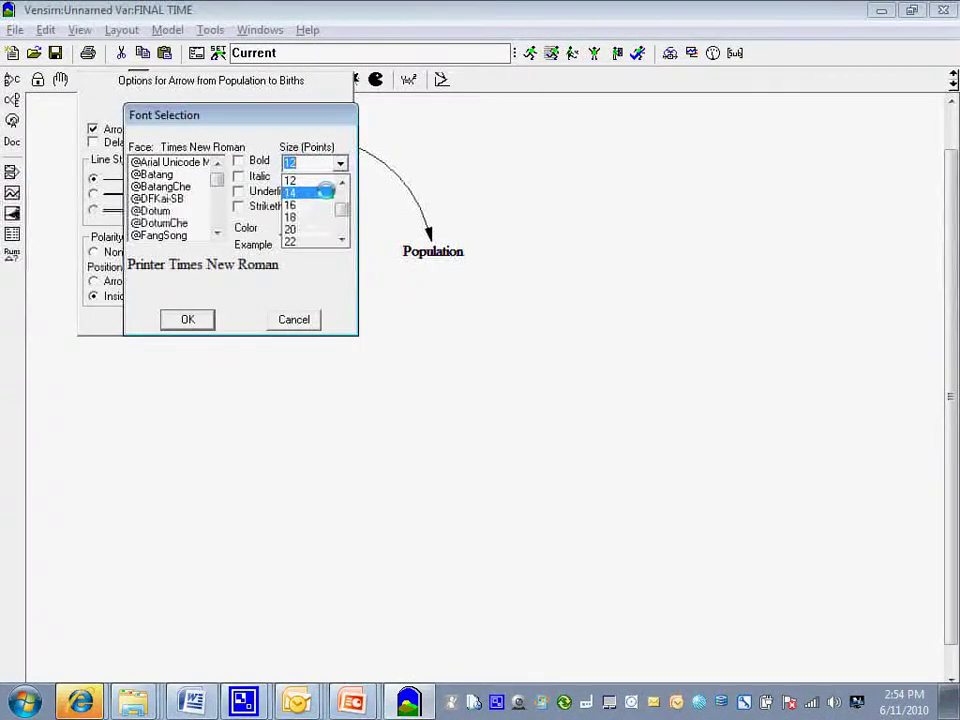
{"action": "left_click", "coordinate": [306, 229]}
{"action": "left_click", "coordinate": [172, 319]}
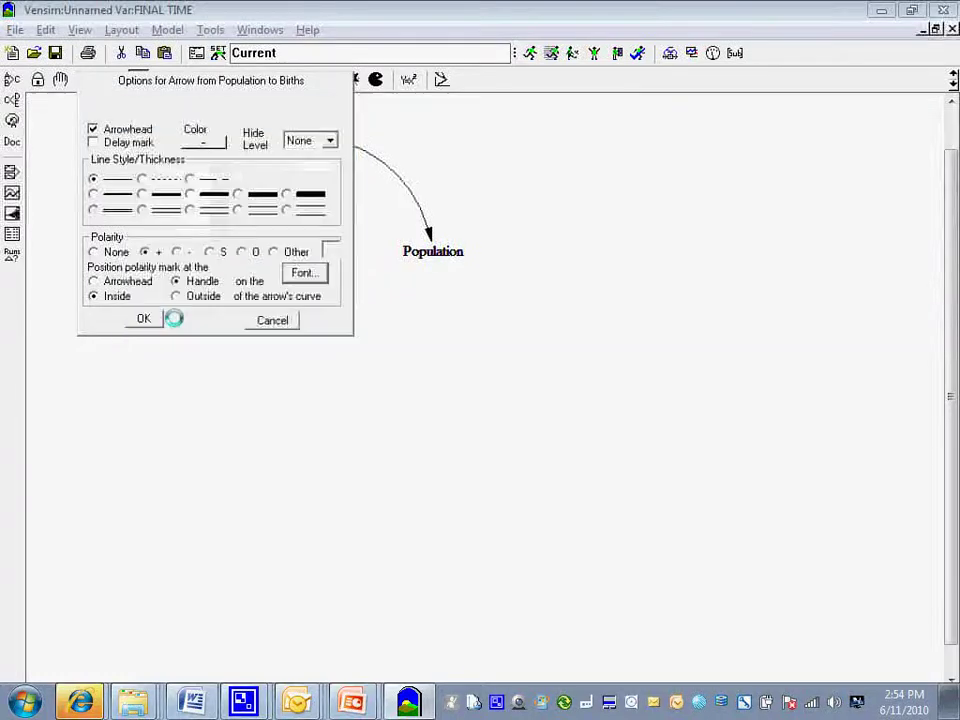
{"action": "left_click", "coordinate": [143, 315]}
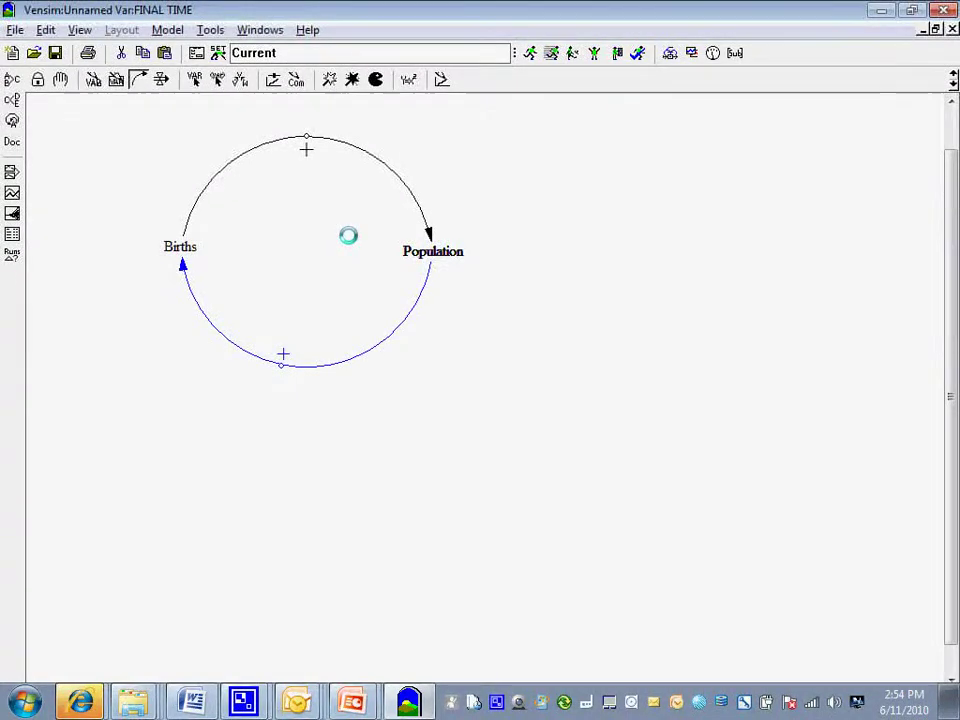
Set the color of the arrow from Population to Births to black
{"action": "right_click", "coordinate": [277, 365]}
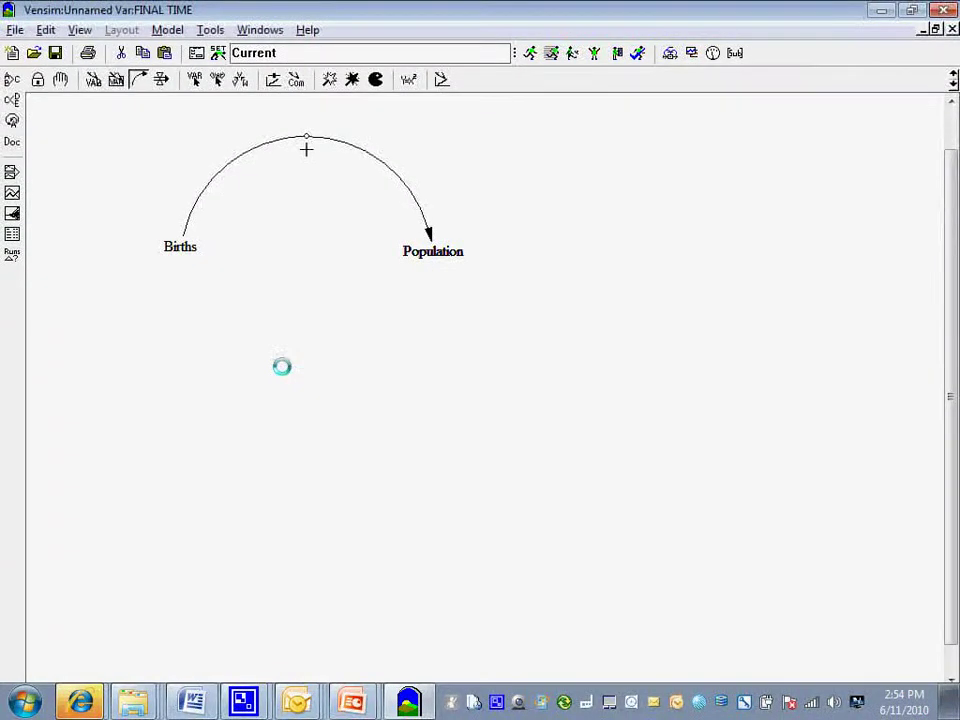
{"action": "left_click", "coordinate": [213, 138]}
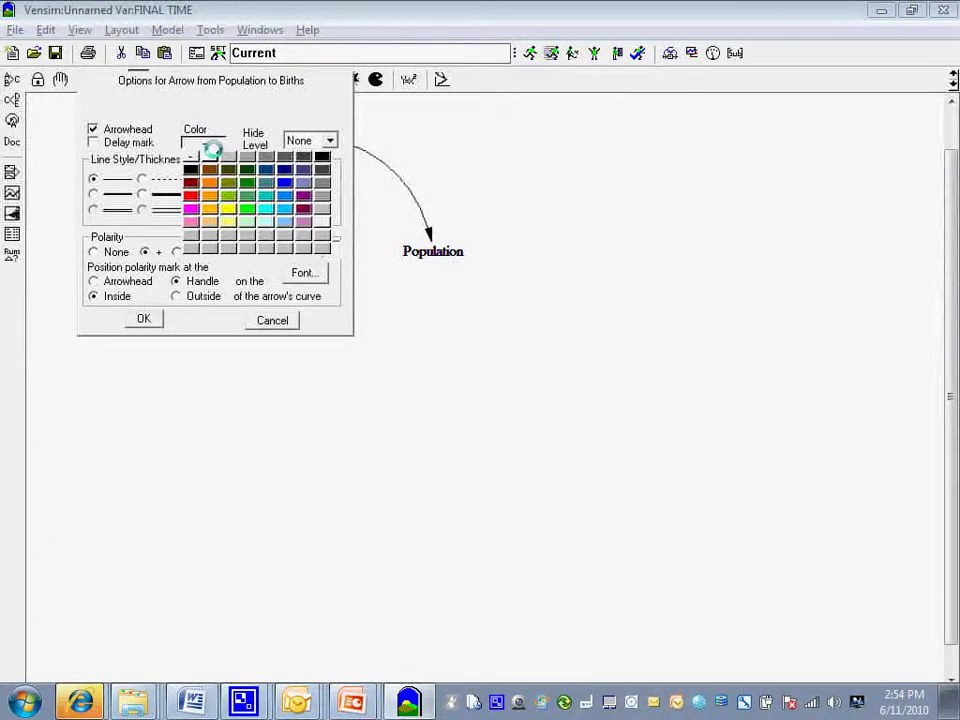
{"action": "left_click", "coordinate": [191, 164]}
{"action": "left_click", "coordinate": [140, 318]}
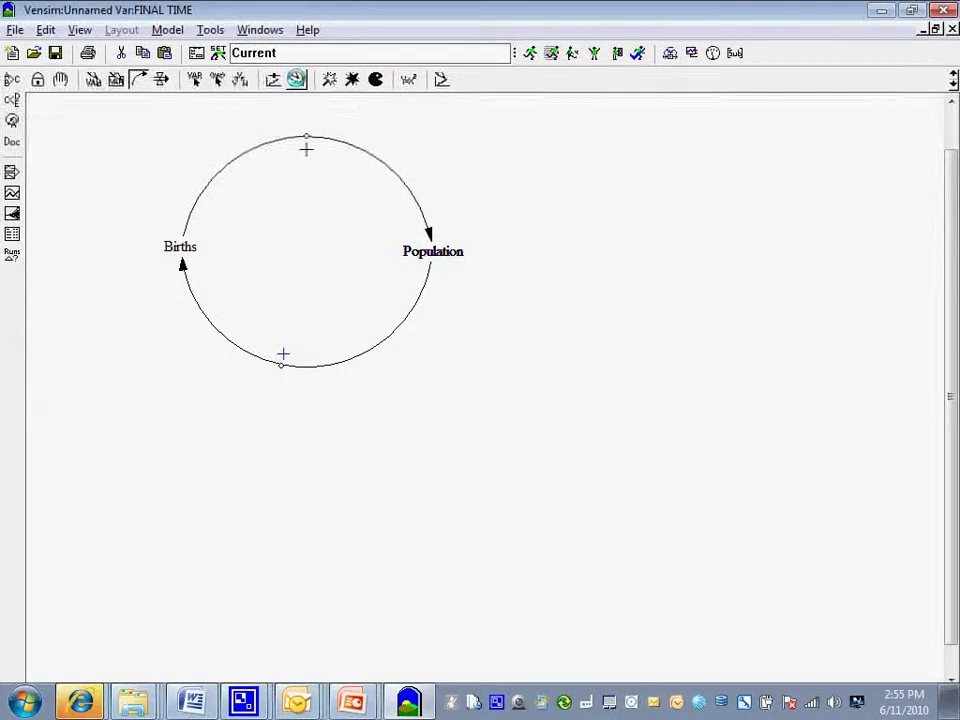
Add a comment with a plus-sign image and the Loop Clkwse shape, and center it inside the Births–Population loop
{"action": "left_click", "coordinate": [296, 79]}
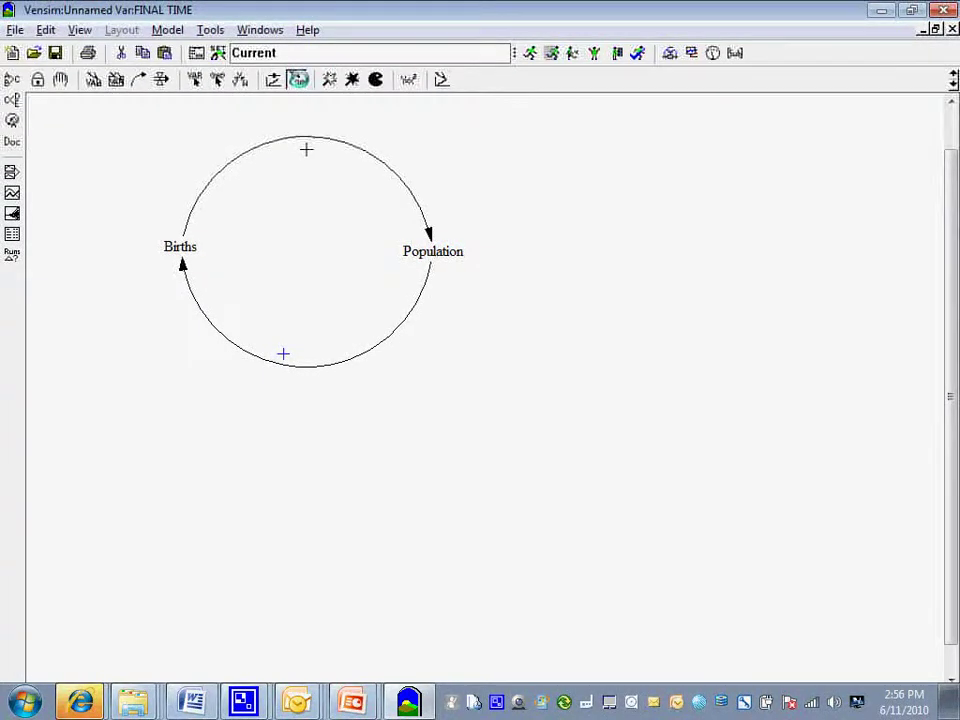
{"action": "left_click", "coordinate": [283, 259]}
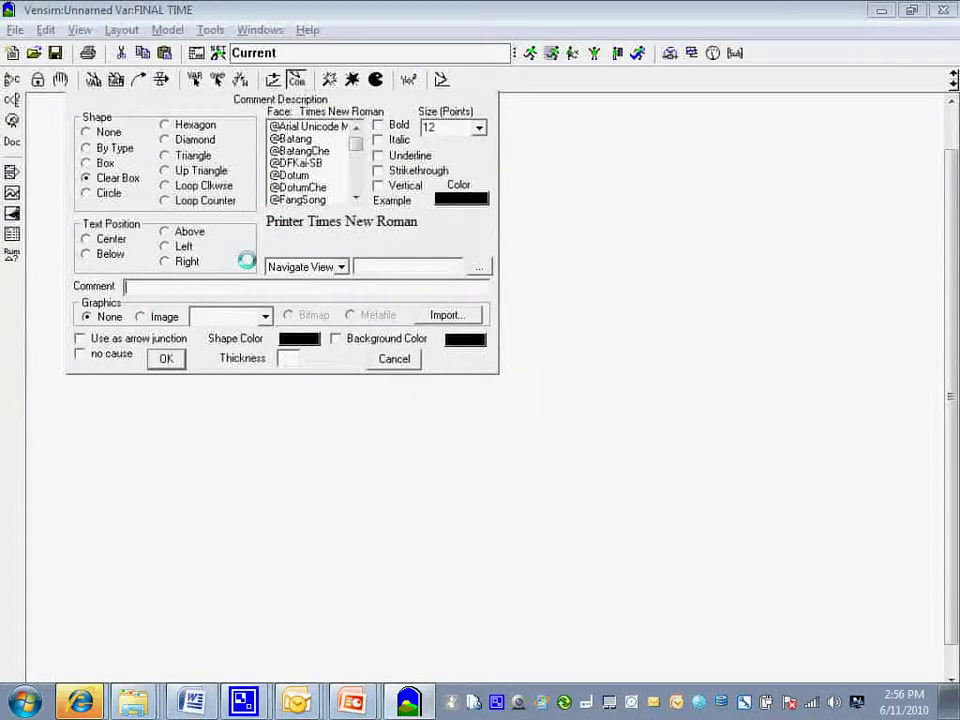
{"action": "left_click", "coordinate": [579, 408]}
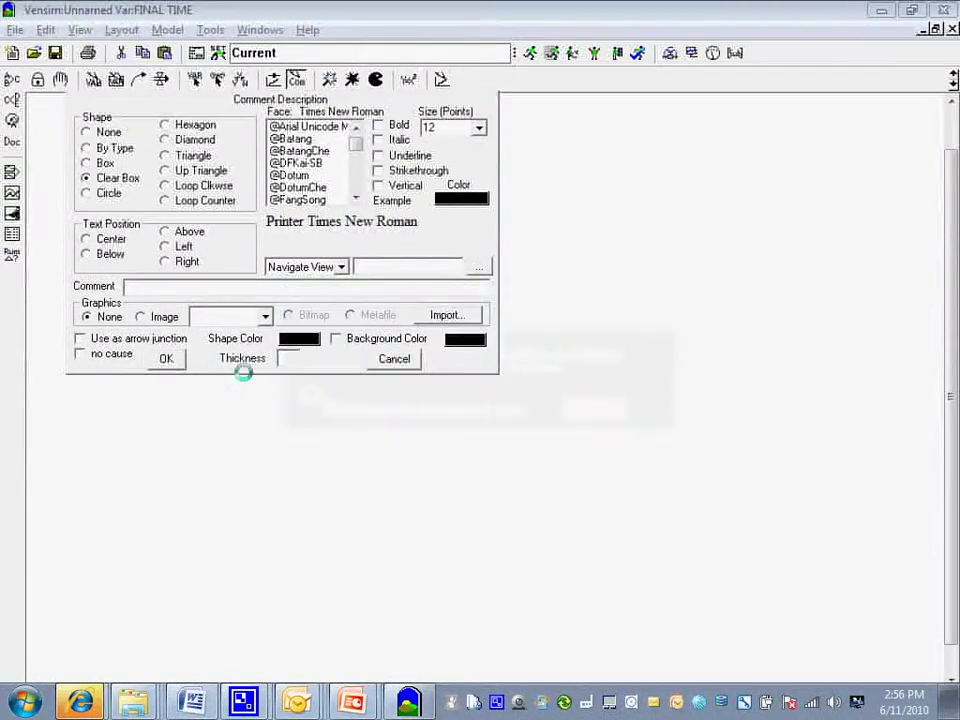
{"action": "left_click", "coordinate": [138, 316]}
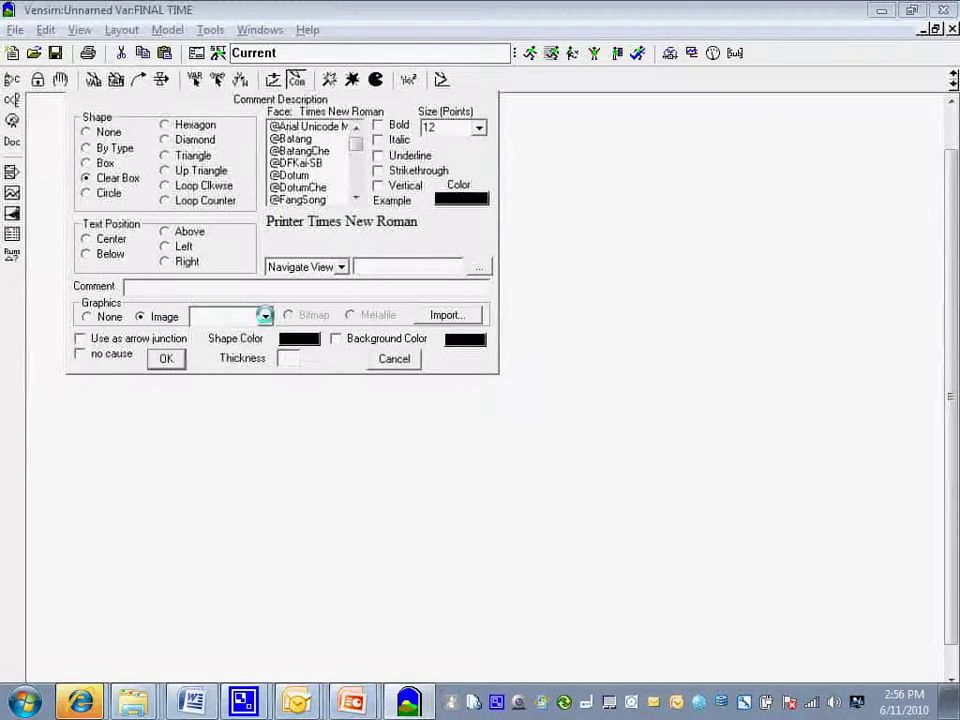
{"action": "left_click", "coordinate": [215, 316]}
{"action": "left_click", "coordinate": [225, 372]}
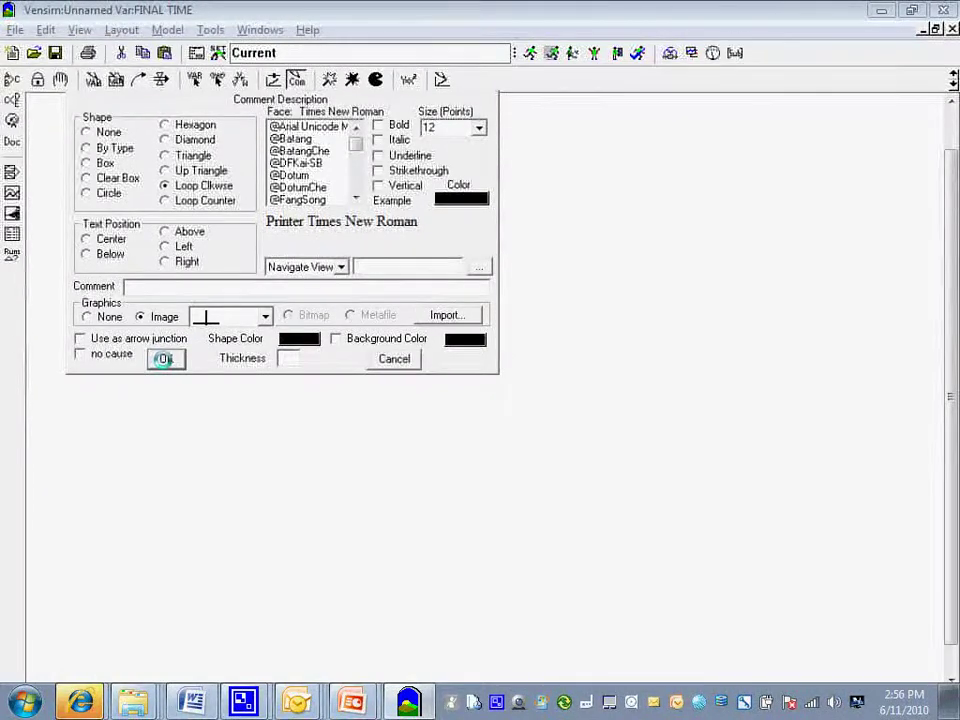
{"action": "left_click_drag", "start_coordinate": [252, 259], "coordinate": [281, 254]}
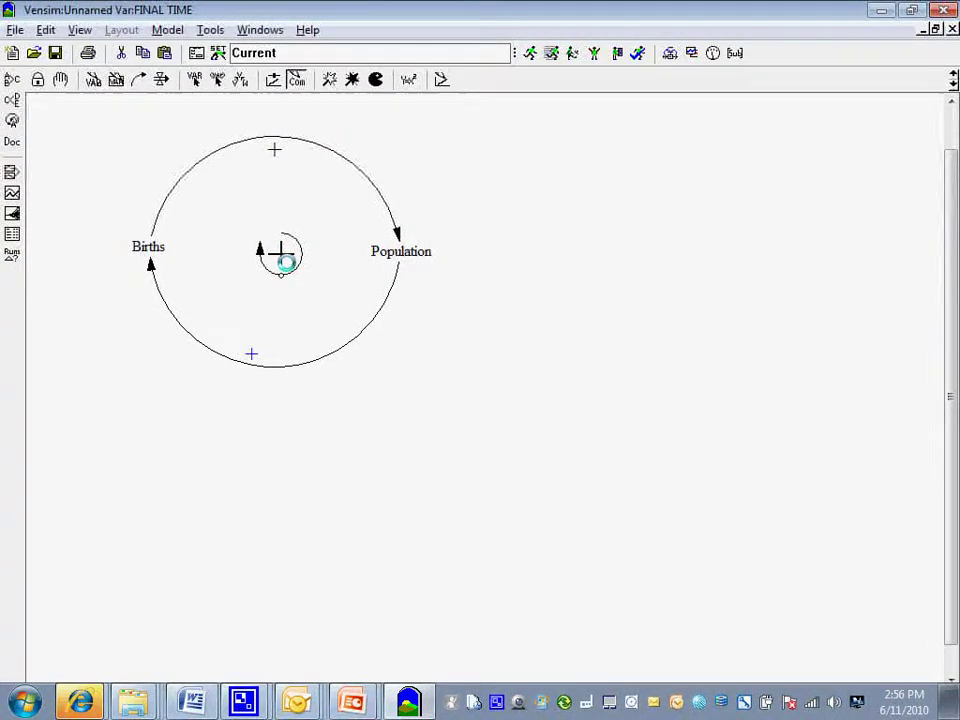
Switch to the PowerPoint slide show and review the Feedback Loops and Example Vicious/Virtuous Cycles slides
{"action": "key", "text": "alt+Tab"}
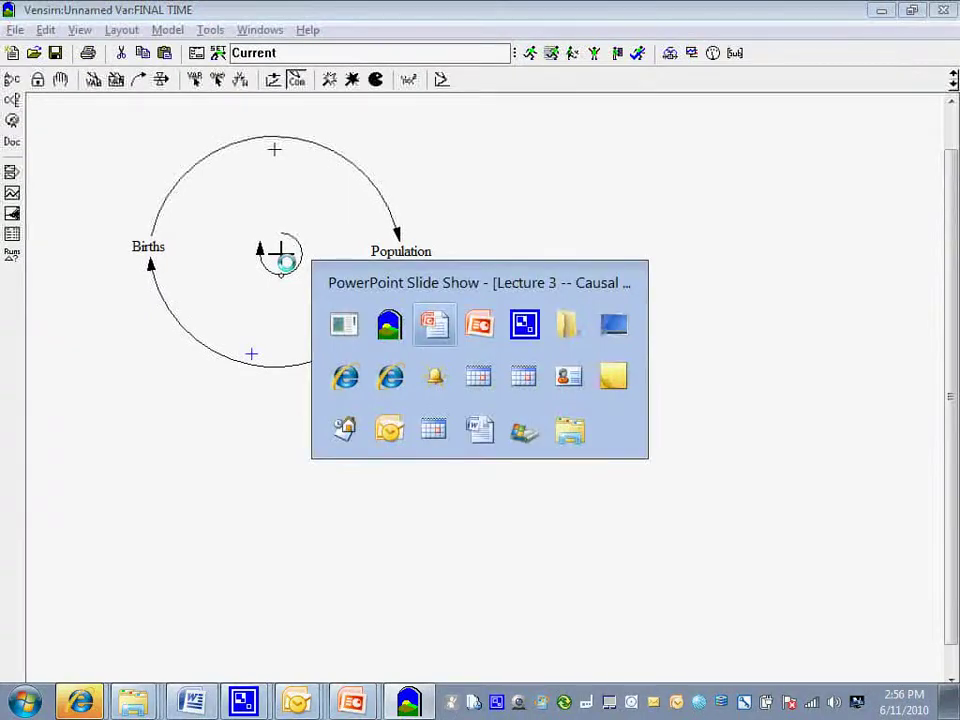
{"action": "left_click", "coordinate": [287, 265]}
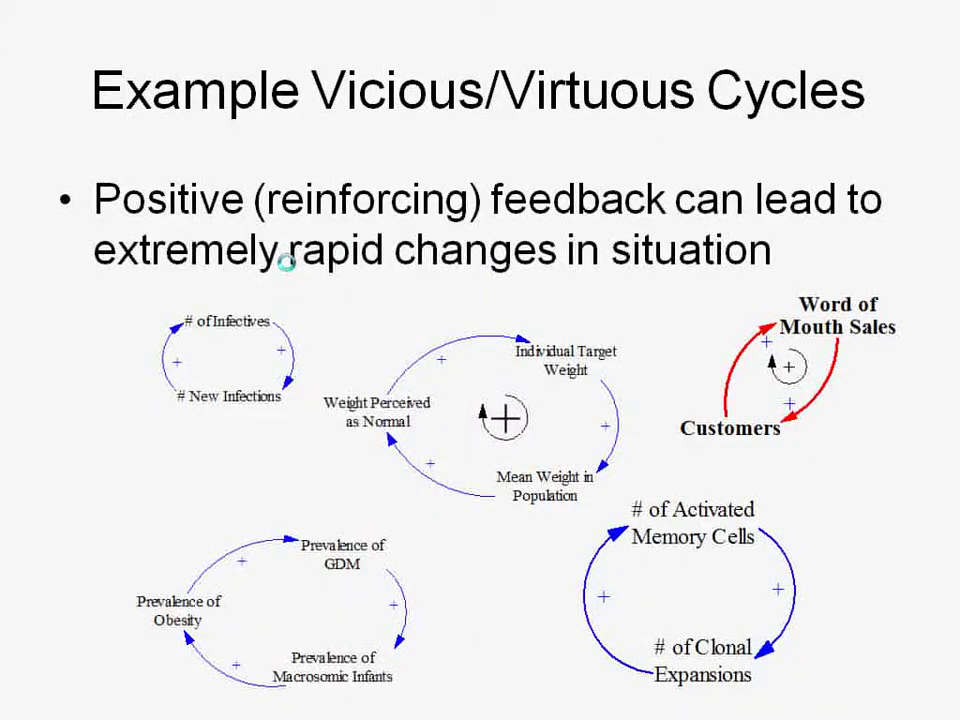
{"action": "key", "text": "Left"}
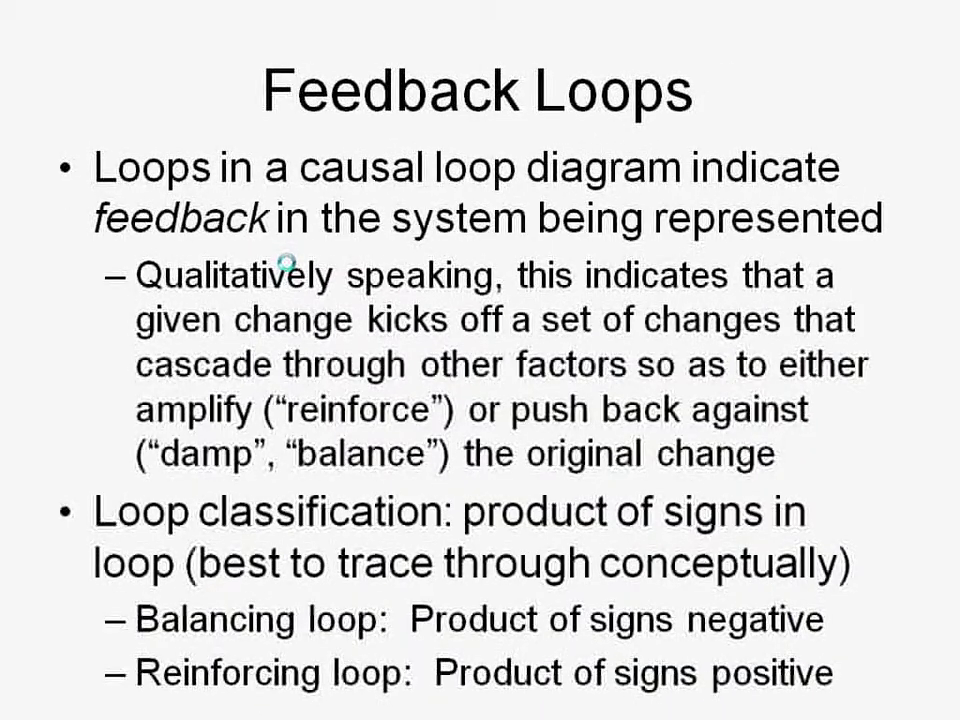
{"action": "key", "text": "Right"}
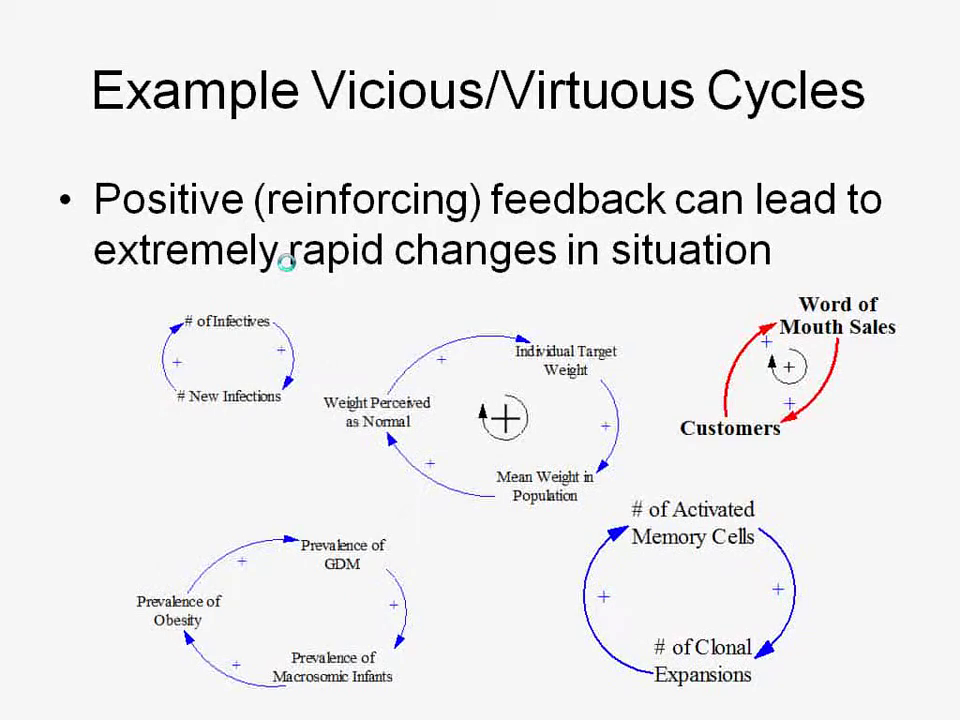